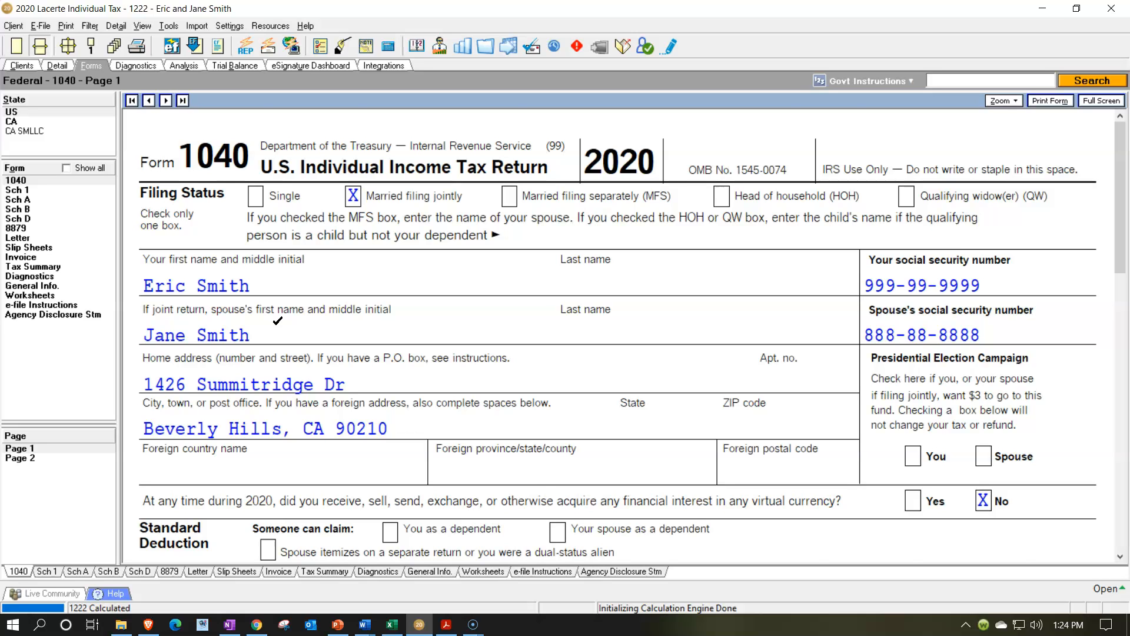
- Review Form 1040 page 1 from the income lines through adjustments, adjusted gross income, deductions and taxable income
scroll(277, 321, "down", 10)
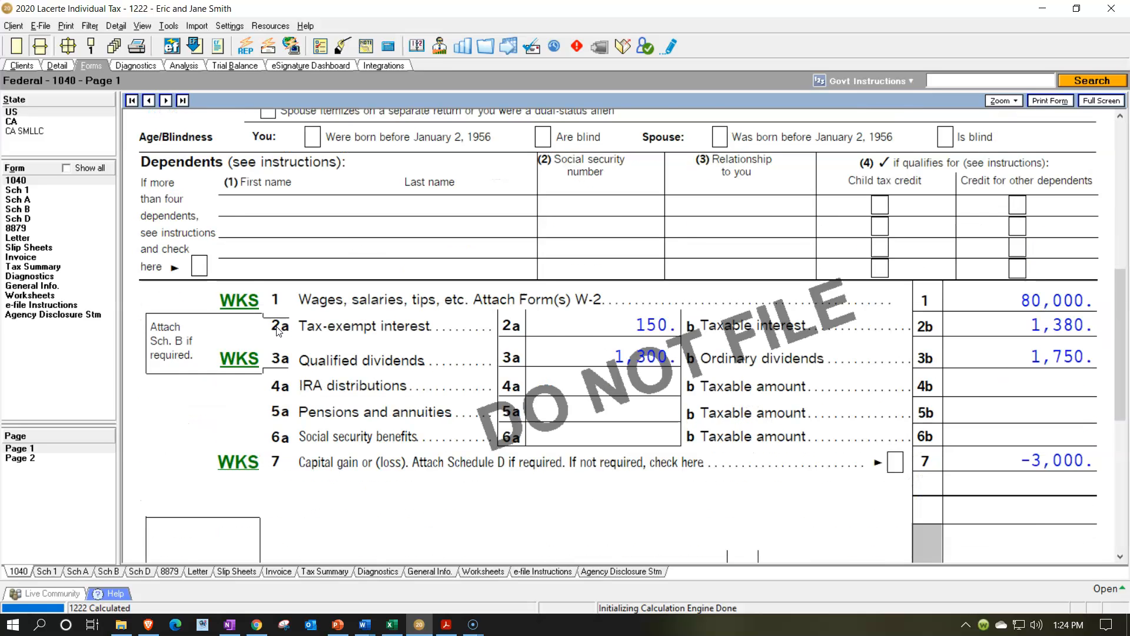
scroll(277, 329, "down", 3)
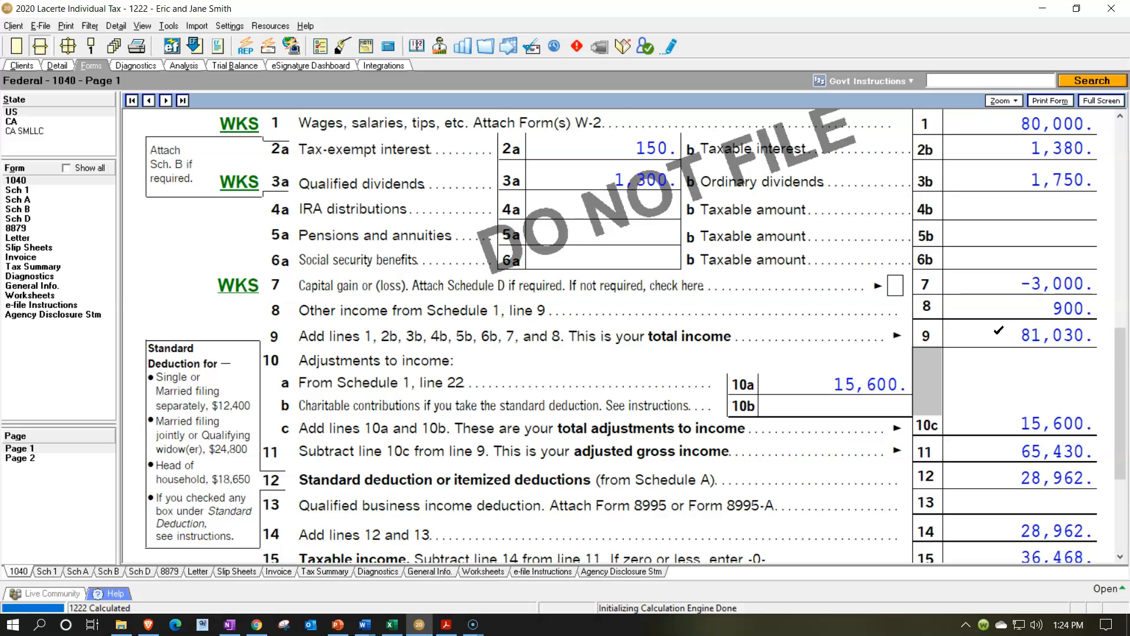
scroll(999, 330, "down", 3)
left_click(985, 351)
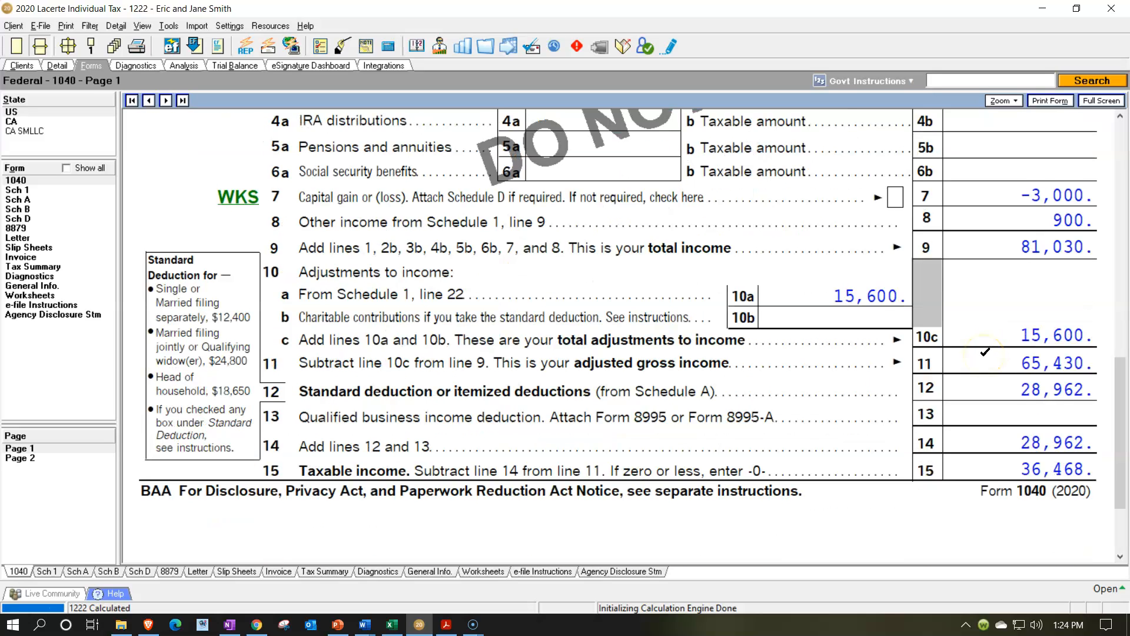
left_click(989, 323)
left_click(988, 379)
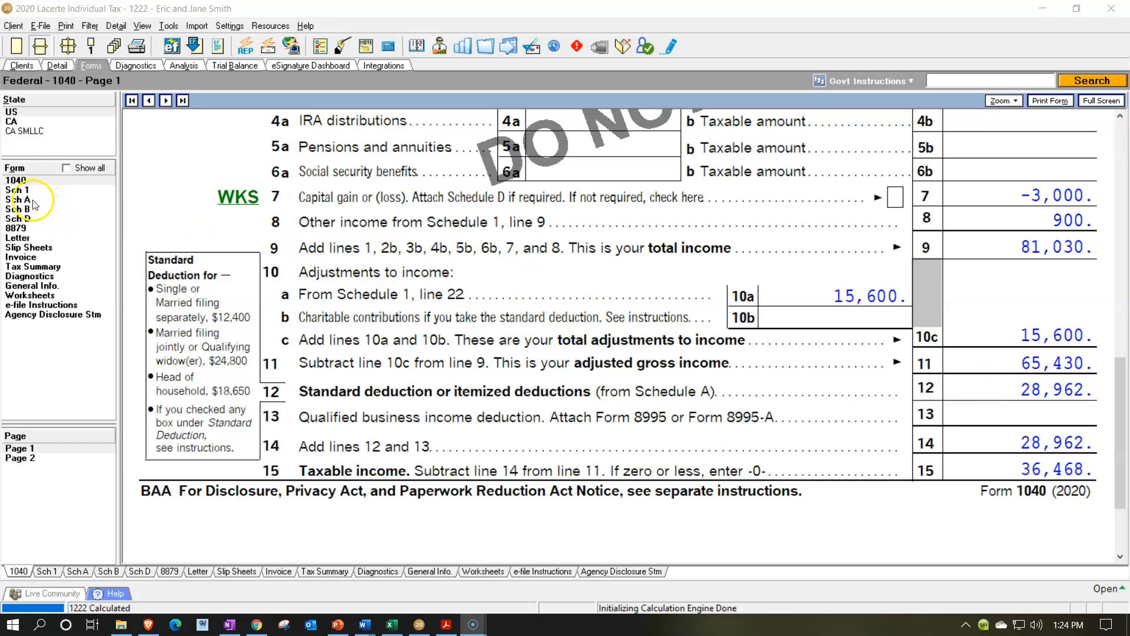
- Open Schedule A and review its taxes, home mortgage interest and charity gift lines
left_click(33, 201)
scroll(472, 327, "up", 3)
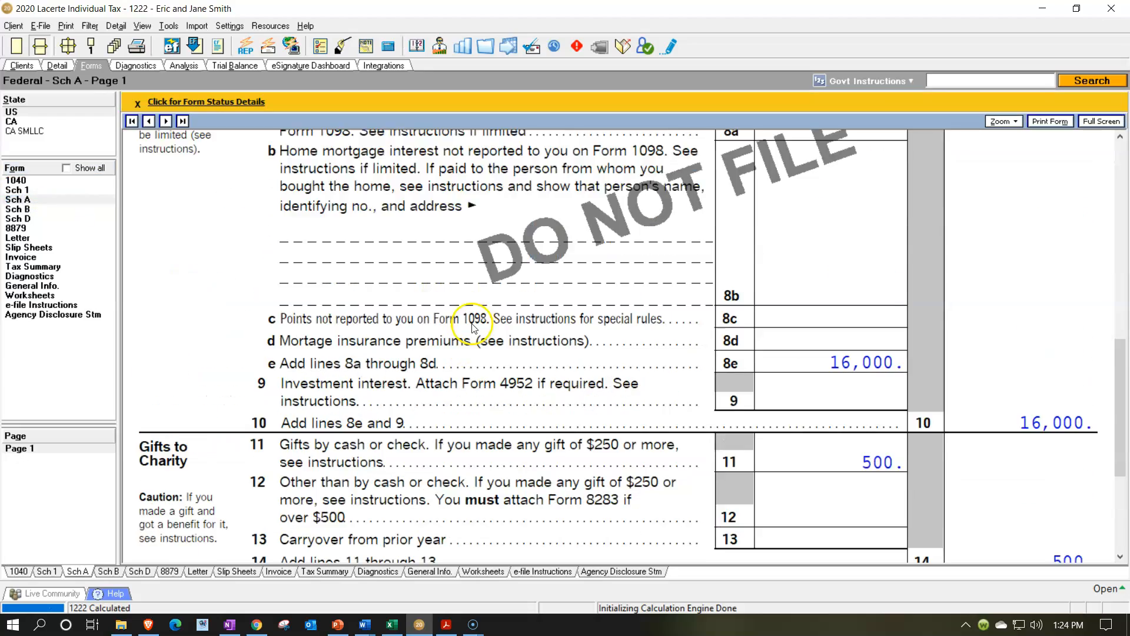
scroll(473, 327, "up", 10)
scroll(473, 327, "down", 12)
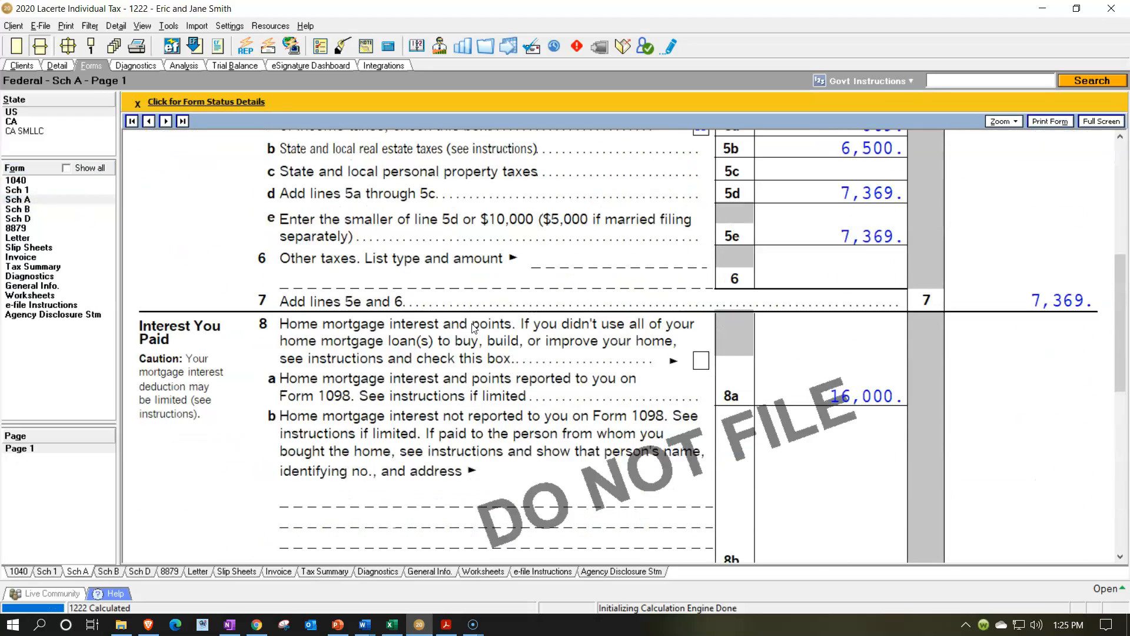
scroll(473, 320, "up", 3)
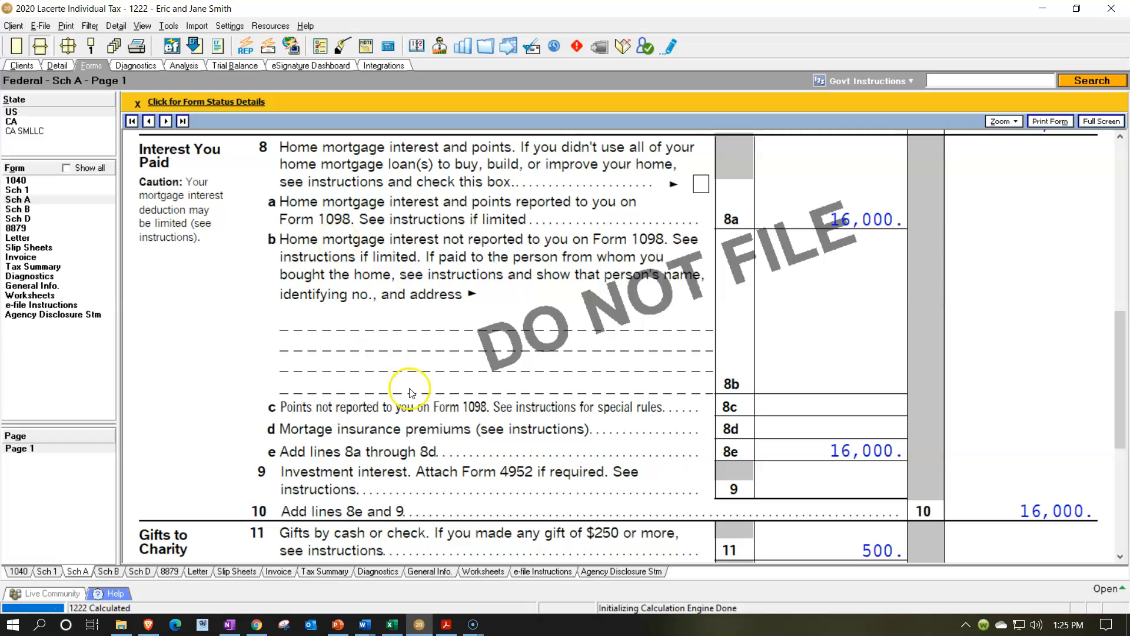
- Switch to the Excel Tax Formula sheet, and check the mortgage interest on the Form 1098 PDF in Acrobat Reader
left_click(400, 626)
left_click(415, 382)
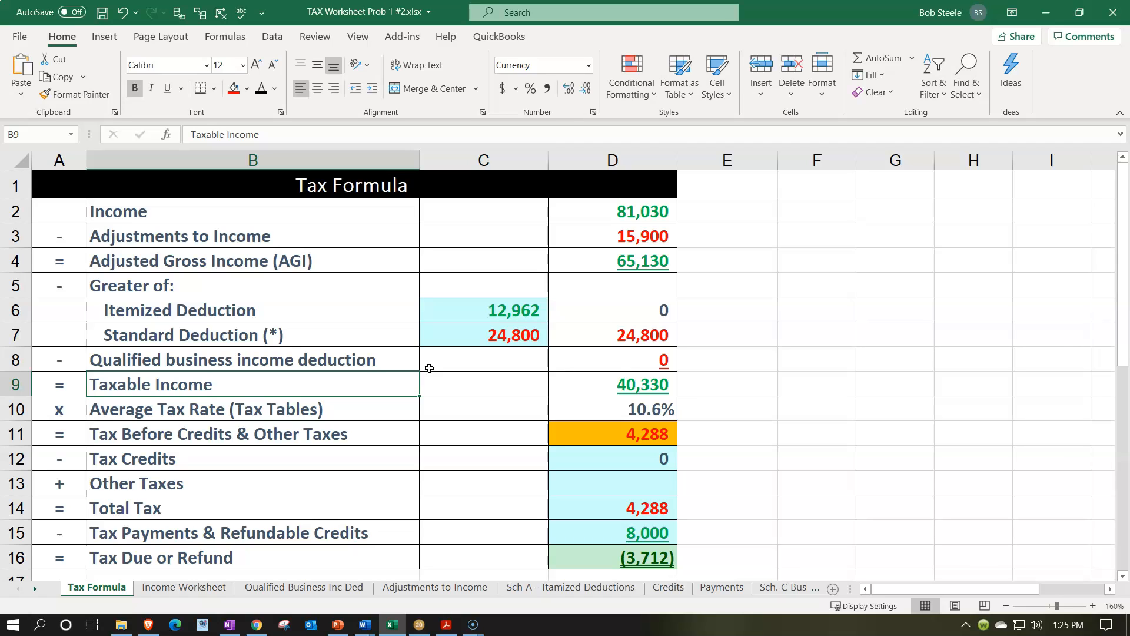
left_click(446, 624)
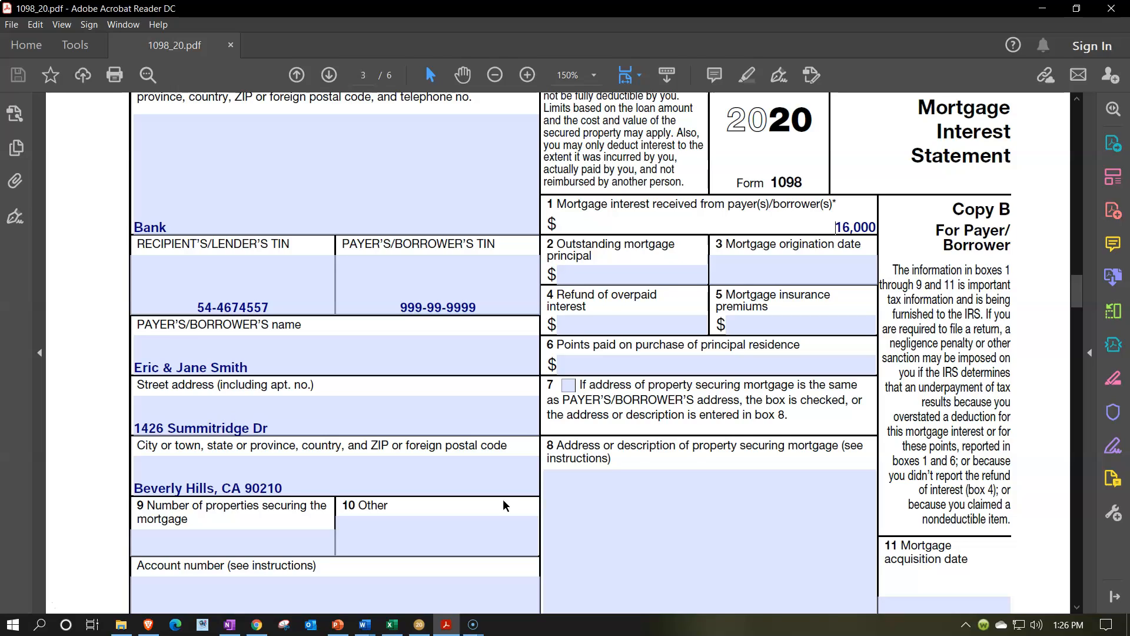
- Switch back to Excel and compare the standard and itemized deduction rows on the Tax Formula sheet
left_click(393, 624)
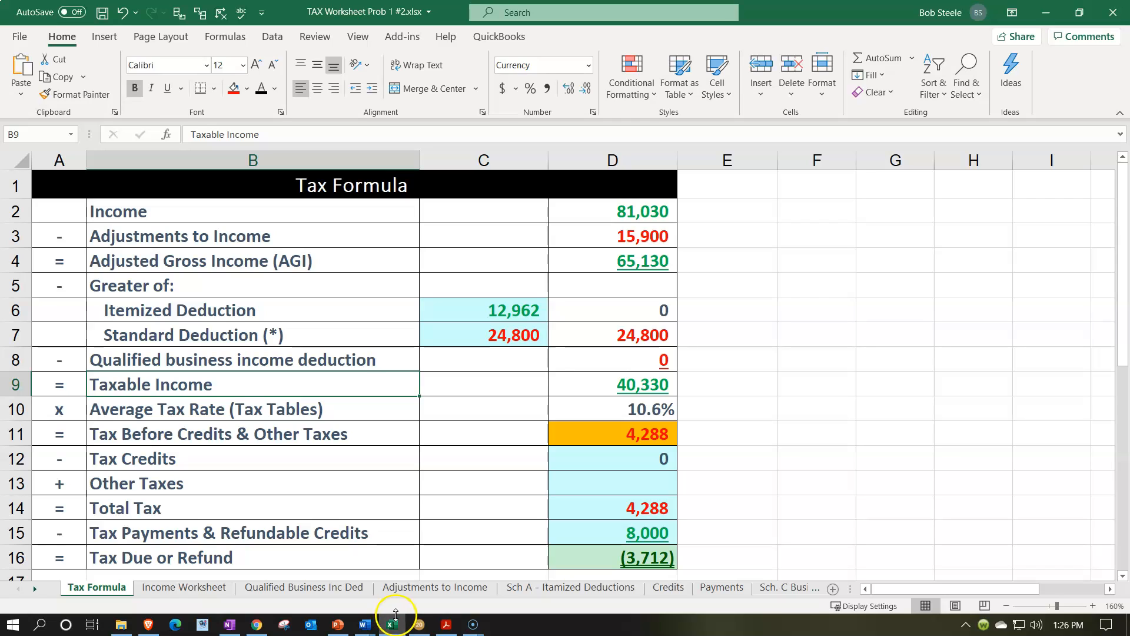
left_click(366, 336)
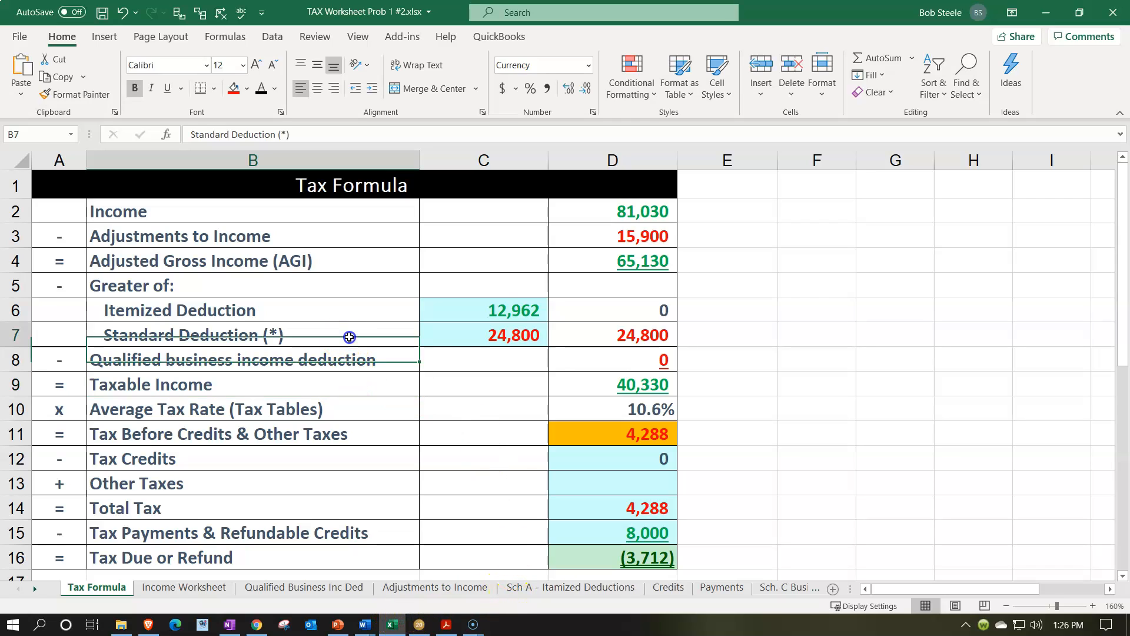
left_click_drag(328, 311, 470, 305)
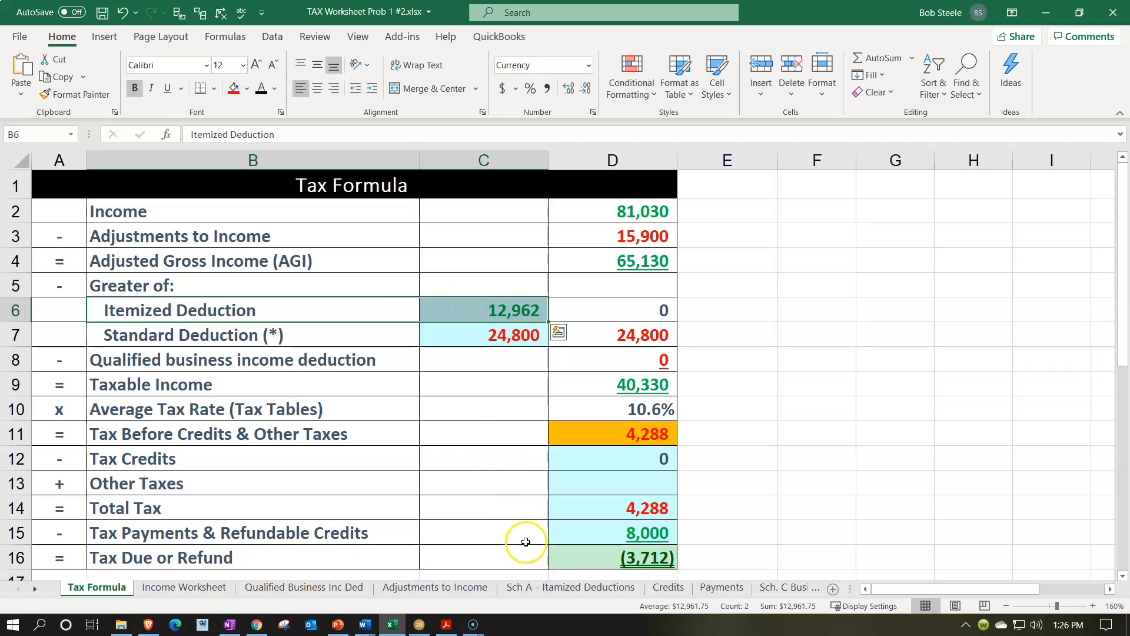
- Enter 16,000 as Home Mortgage Interest in C16 of the Sch A - Itamized Deductions sheet
left_click(540, 587)
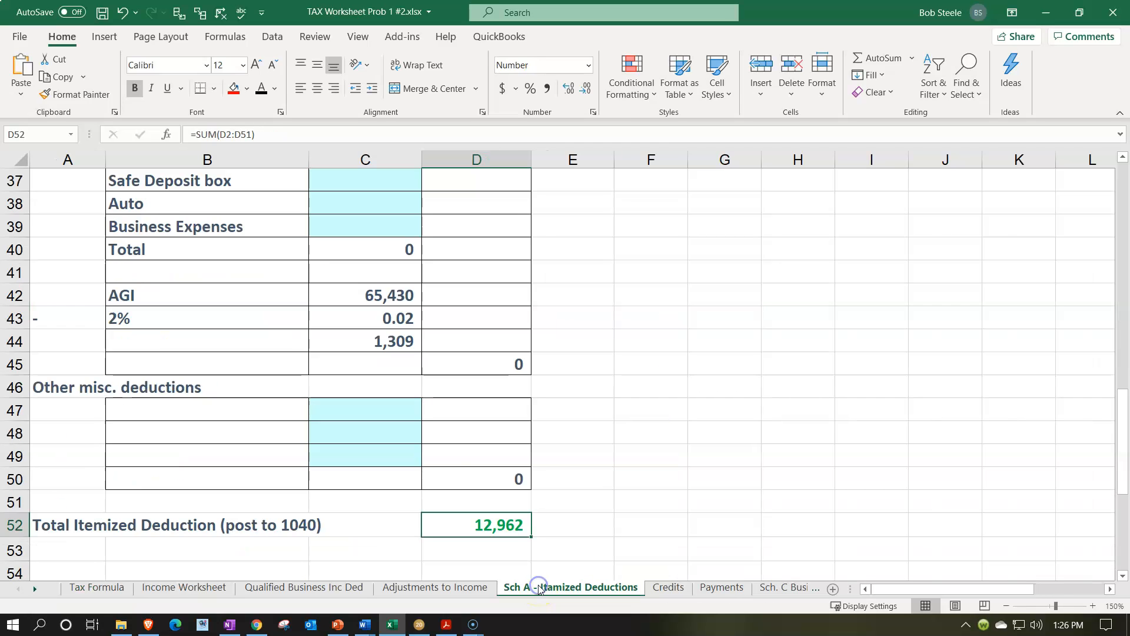
scroll(412, 467, "up", 5)
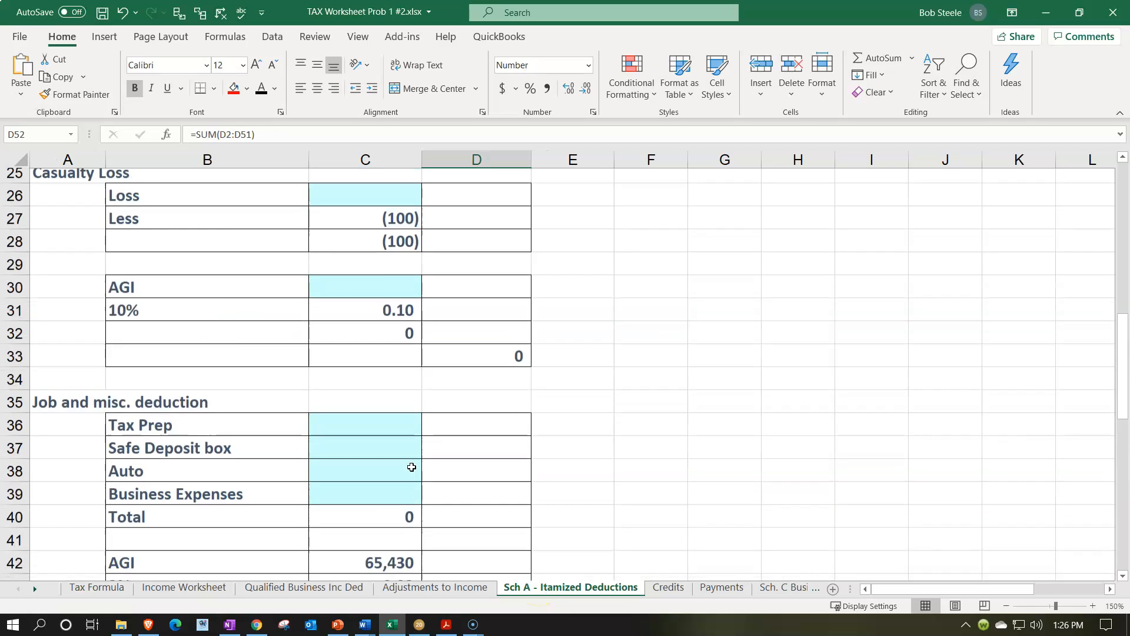
scroll(411, 466, "up", 6)
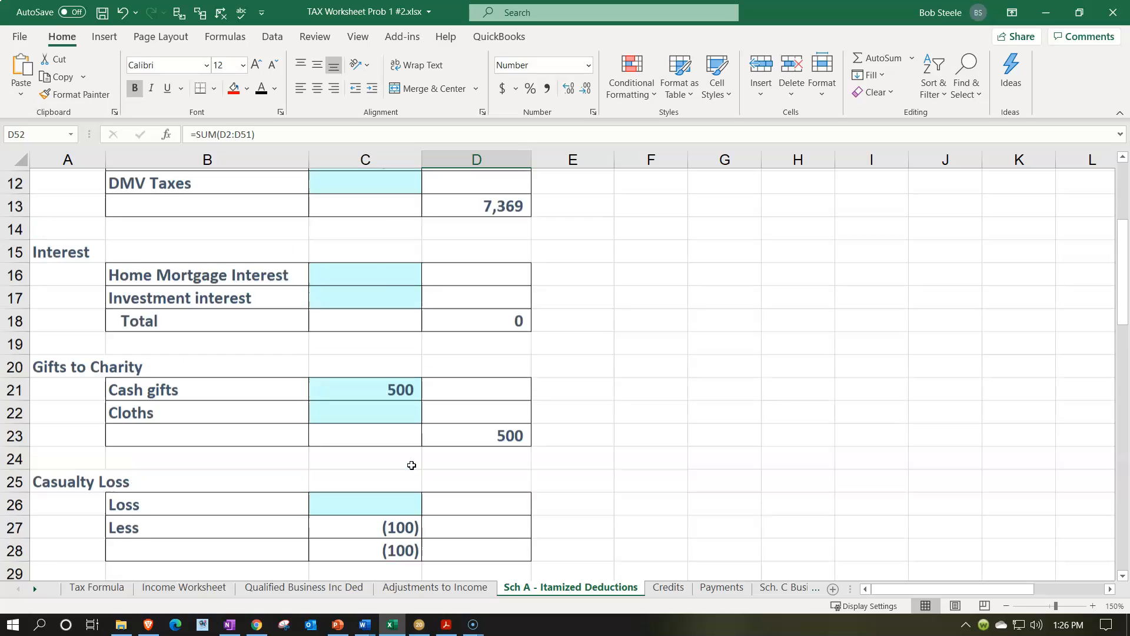
scroll(412, 465, "up", 1)
scroll(412, 465, "down", 2)
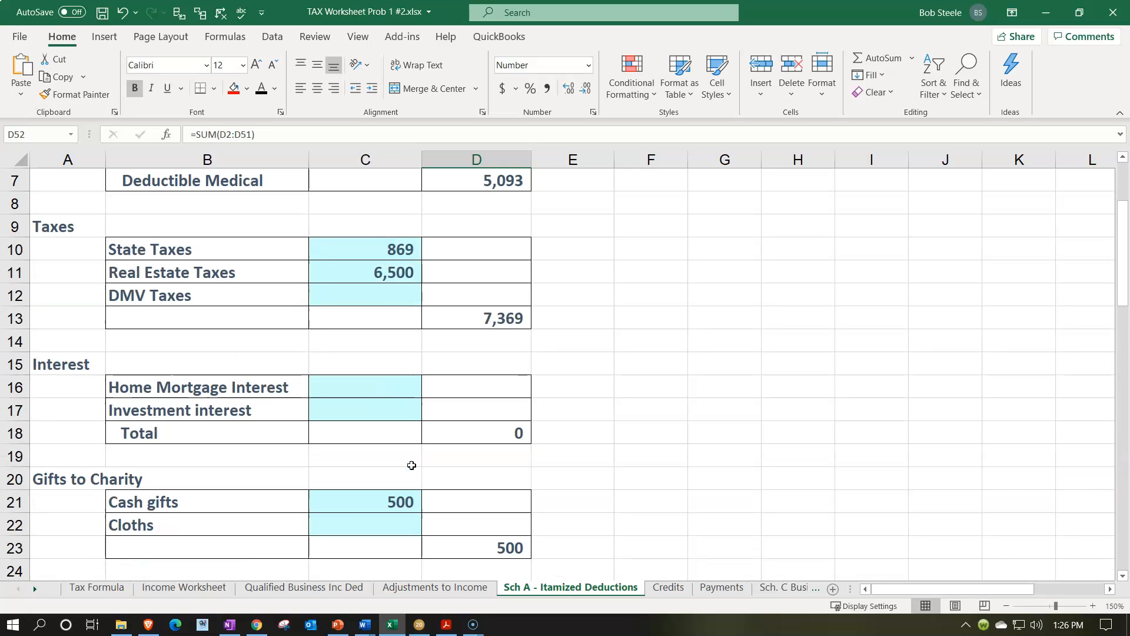
left_click(376, 388)
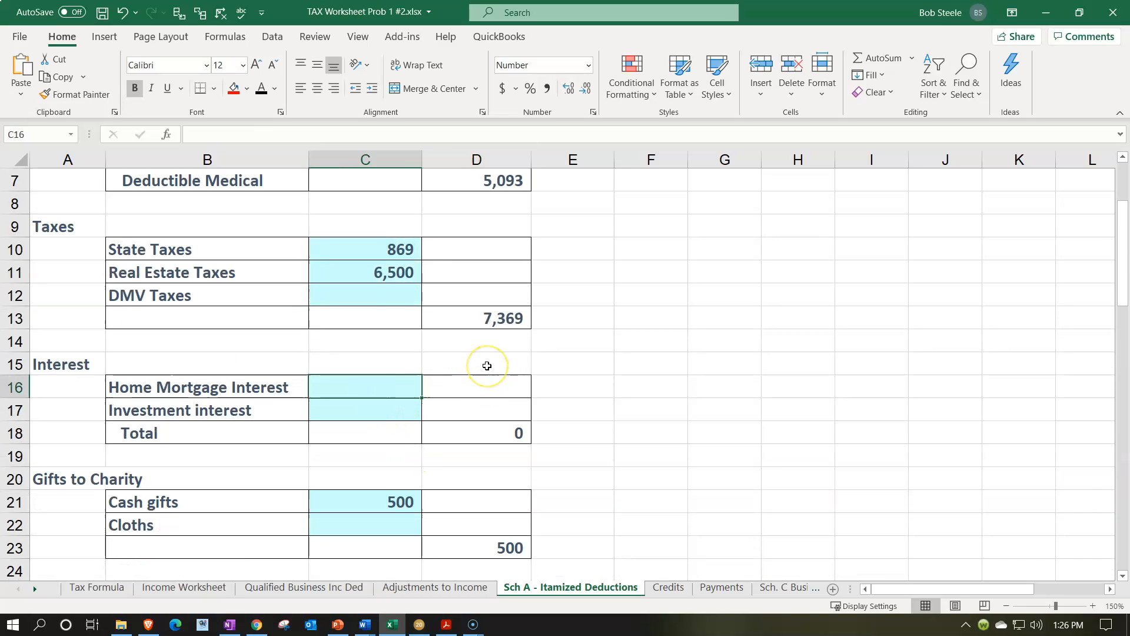
type("16,000")
key("Return")
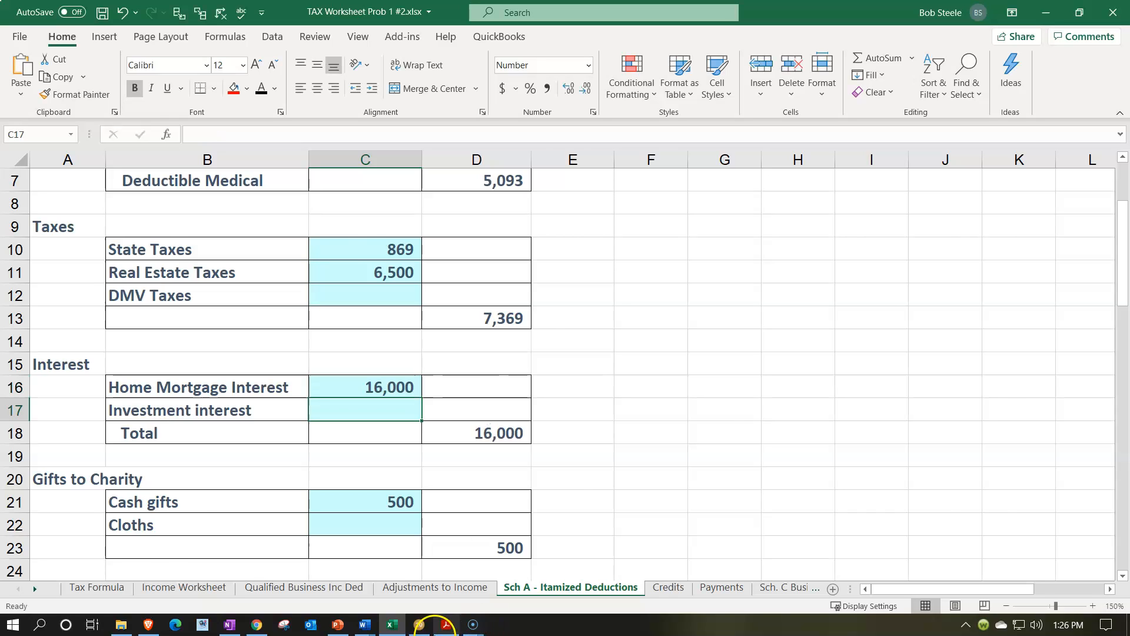
- Recheck the mortgage interest amount on the Form 1098 PDF in Acrobat Reader and return to the Excel worksheet
left_click(446, 626)
left_click(446, 629)
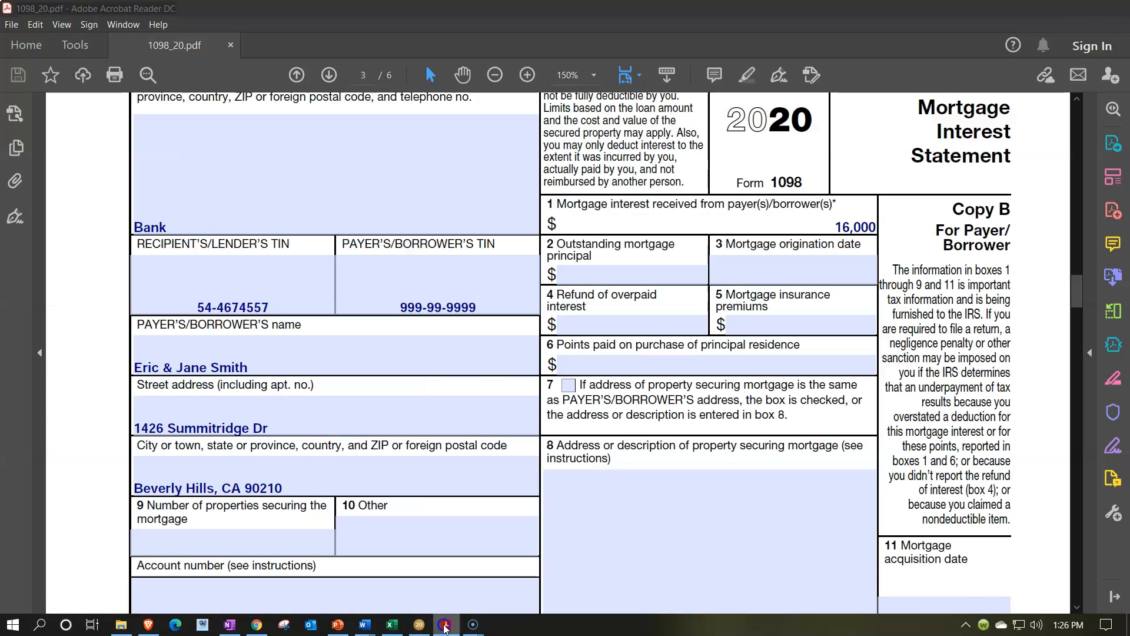
left_click(390, 407)
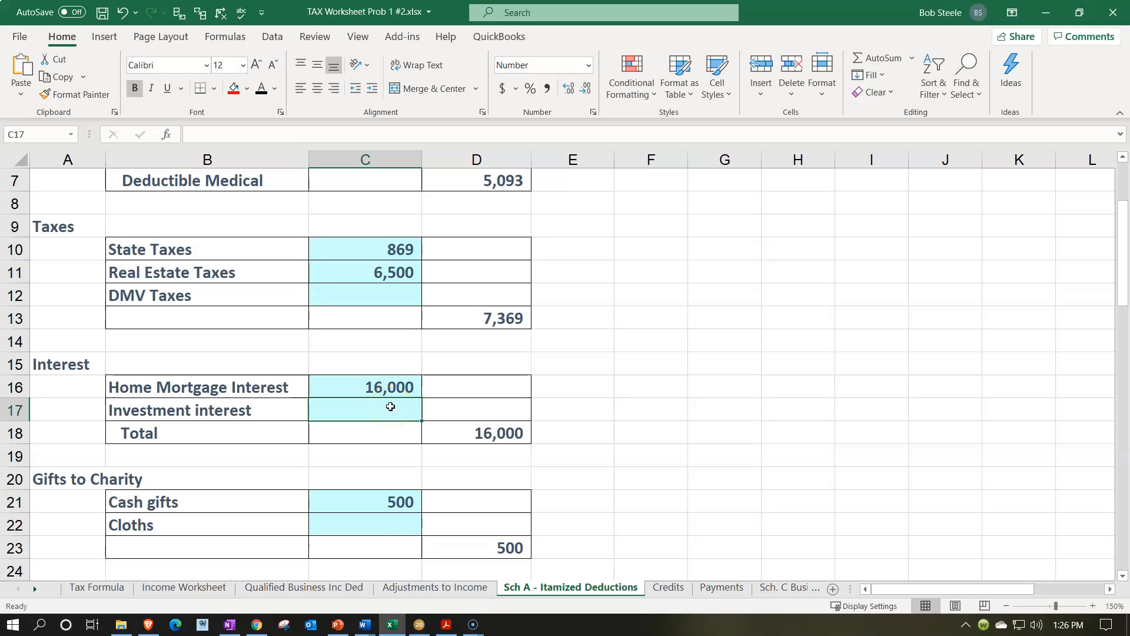
- Examine the Total Itemized Deduction in D52 and the cash gifts entry in C21 that contributes to it
scroll(391, 406, "down", 7)
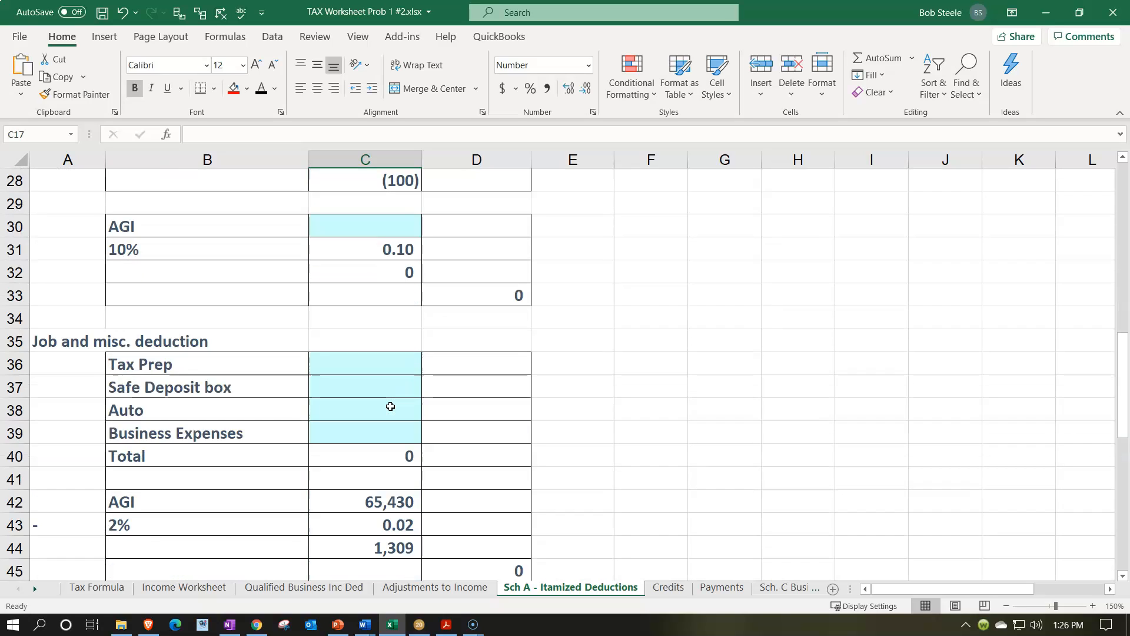
scroll(391, 407, "down", 4)
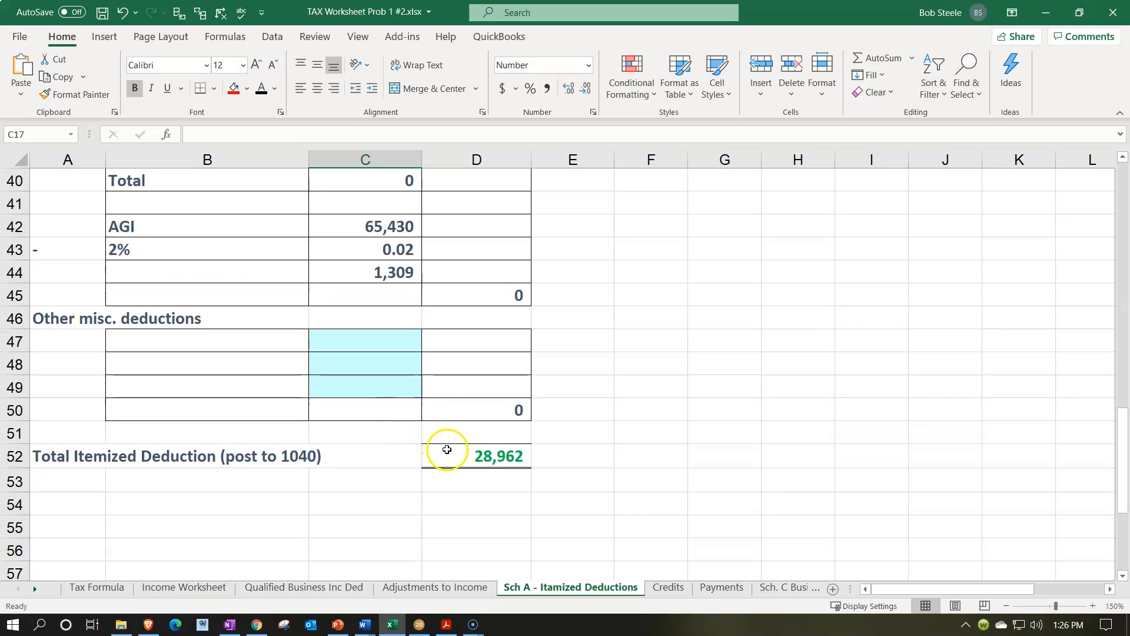
left_click(445, 451)
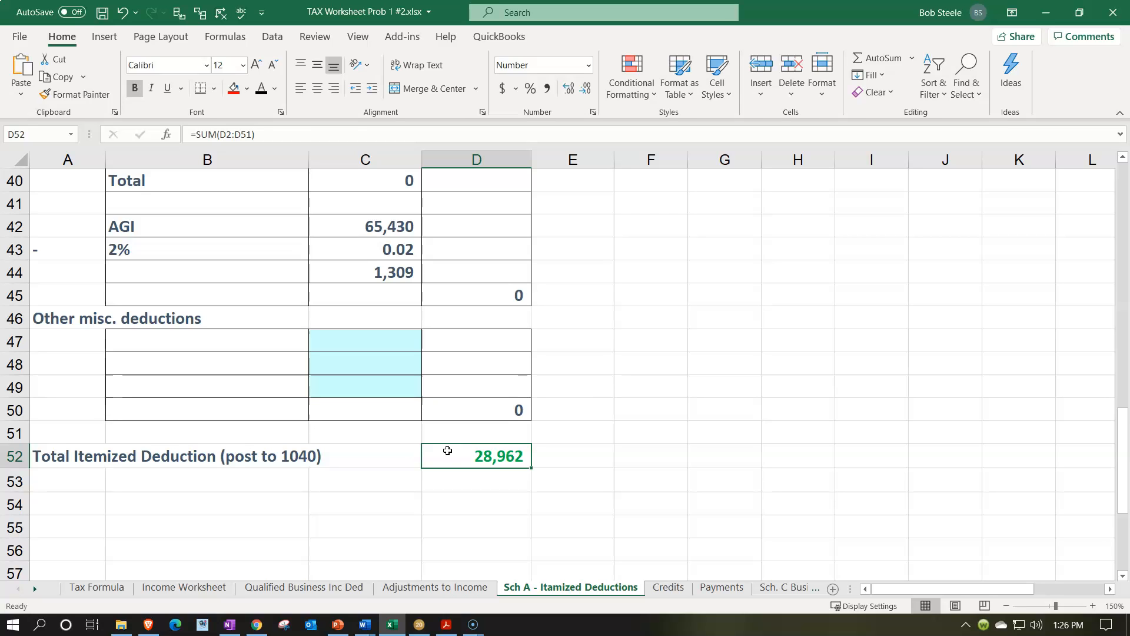
scroll(448, 450, "up", 6)
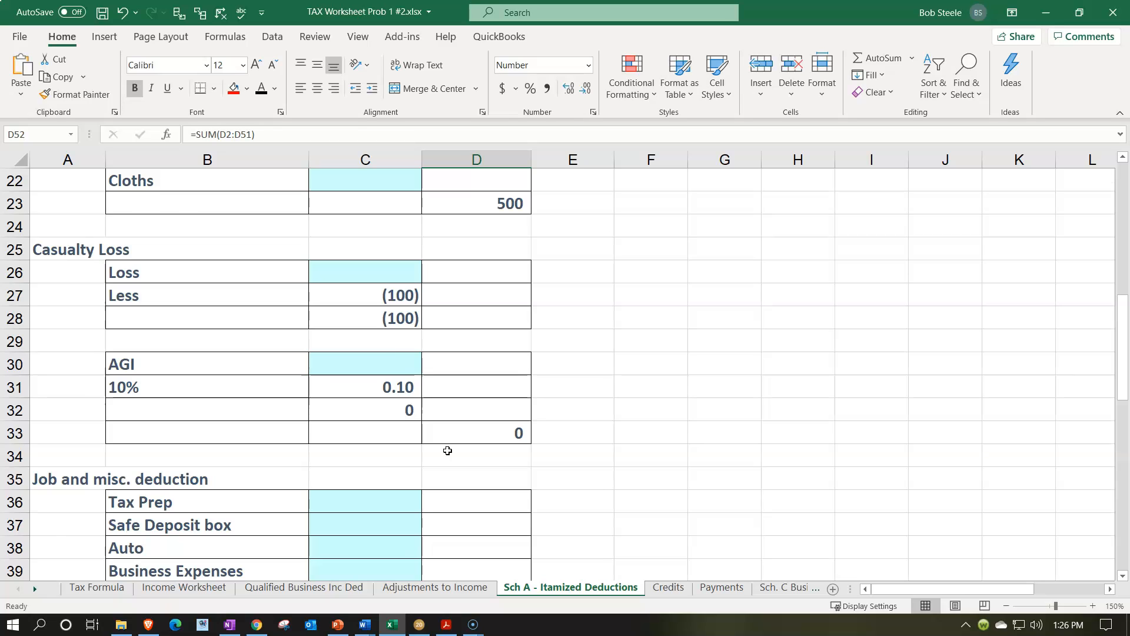
scroll(448, 451, "up", 1)
left_click(391, 231)
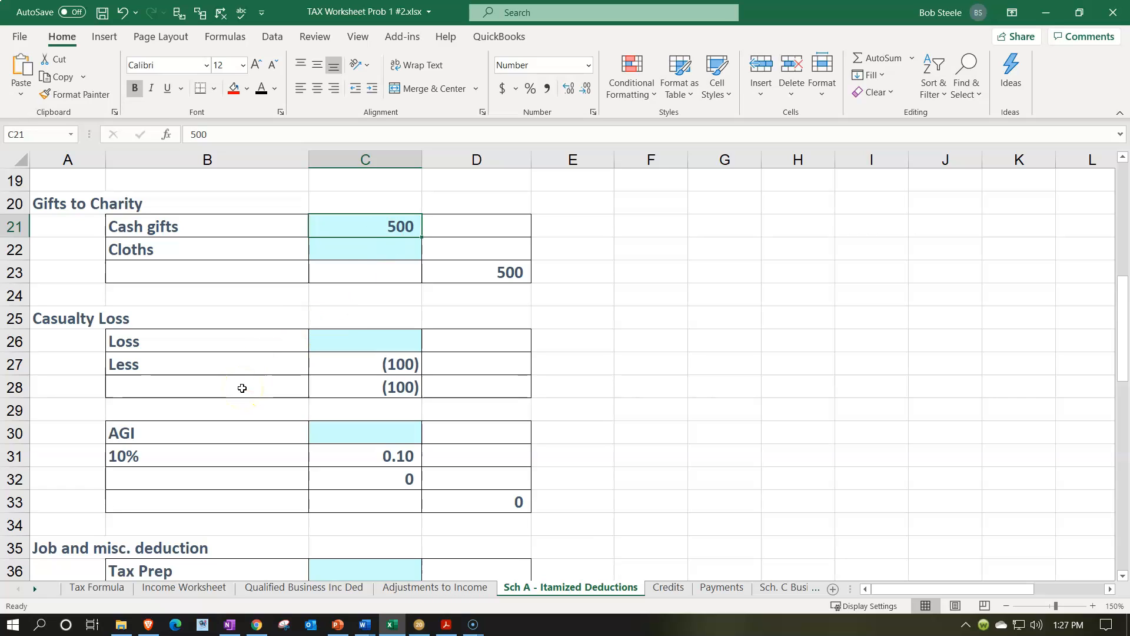
scroll(227, 462, "down", 5)
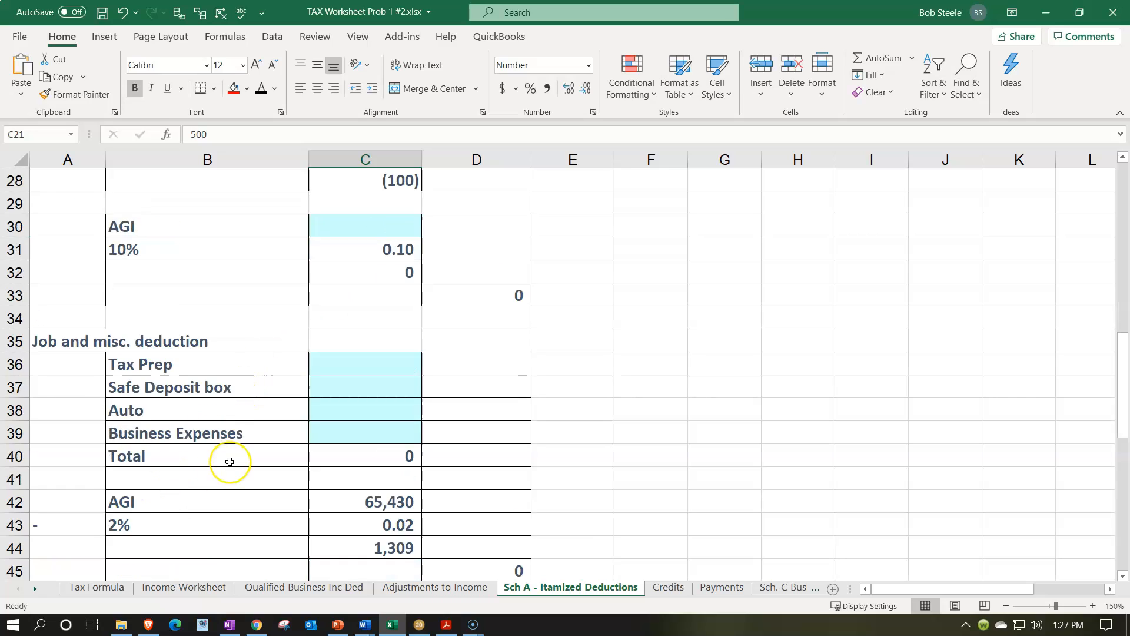
scroll(229, 462, "down", 2)
left_click(442, 457)
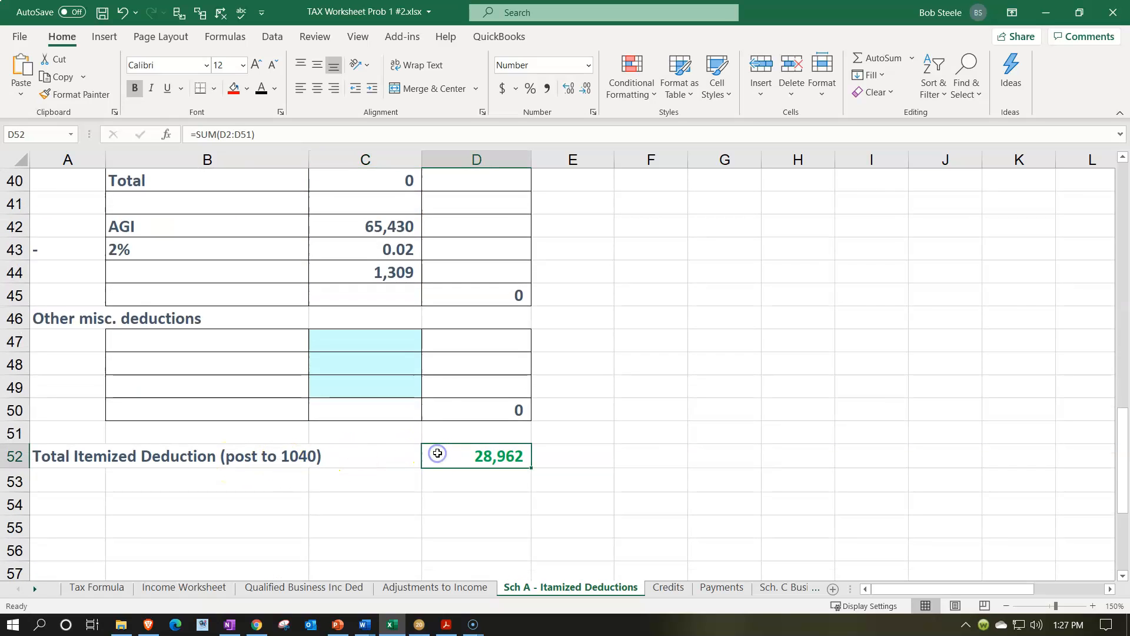
- Open the Tax Formula sheet and compare the itemized deduction in C6 with the standard deduction in C7
left_click(101, 587)
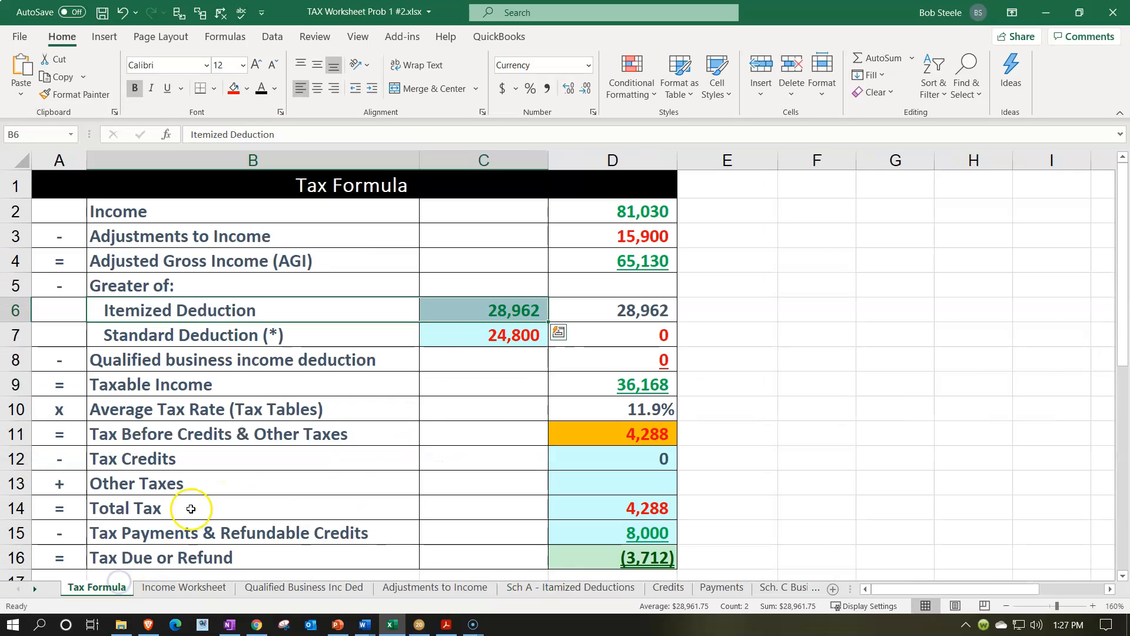
left_click(475, 310)
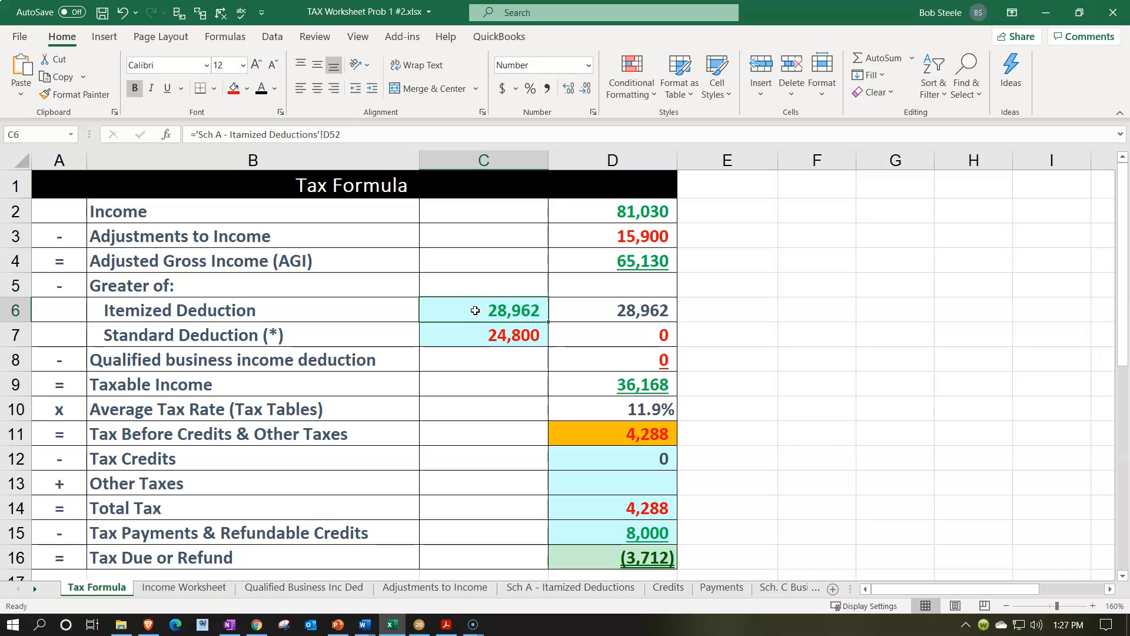
key("Down")
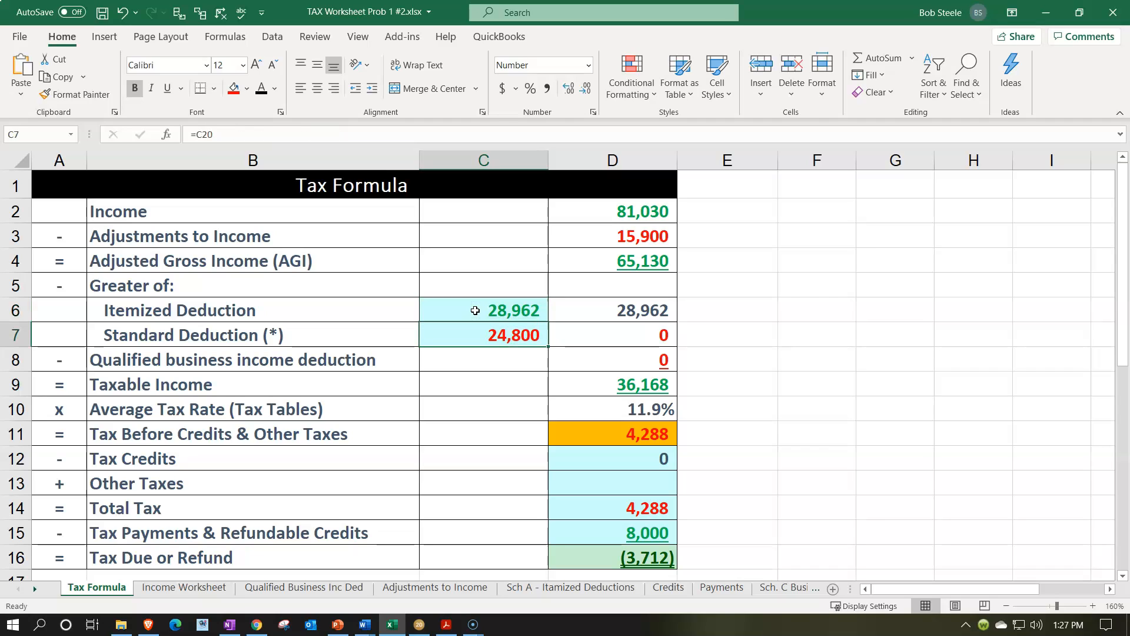
key("Up")
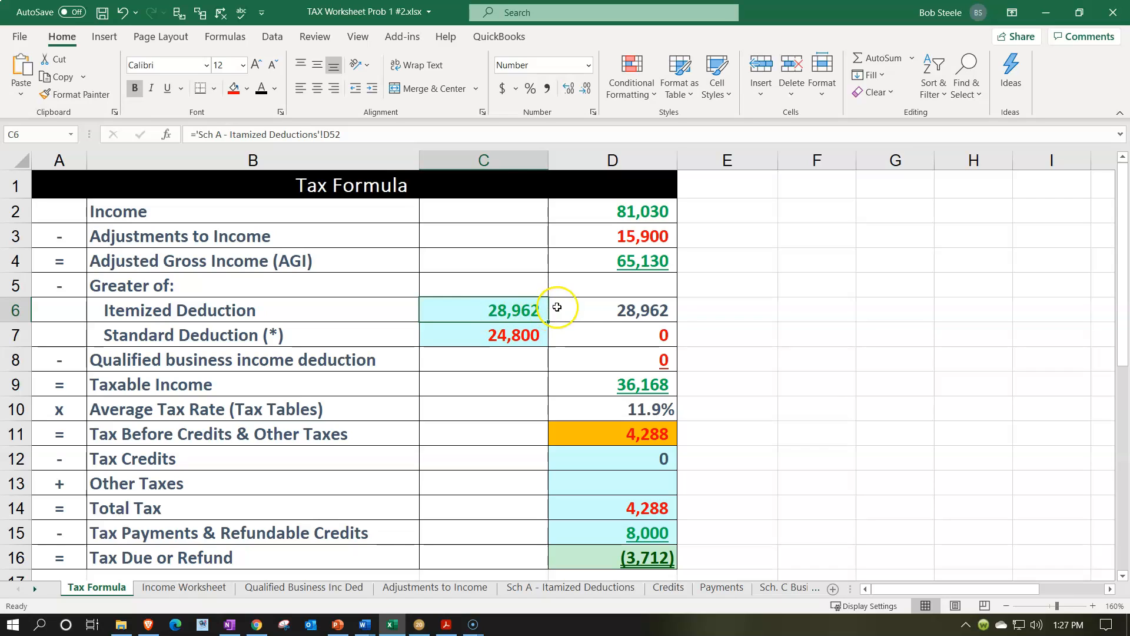
- Inspect the IF formulas in D6 and D7 that pick the greater of the itemized and standard deductions
left_click(565, 306)
double_click(585, 310)
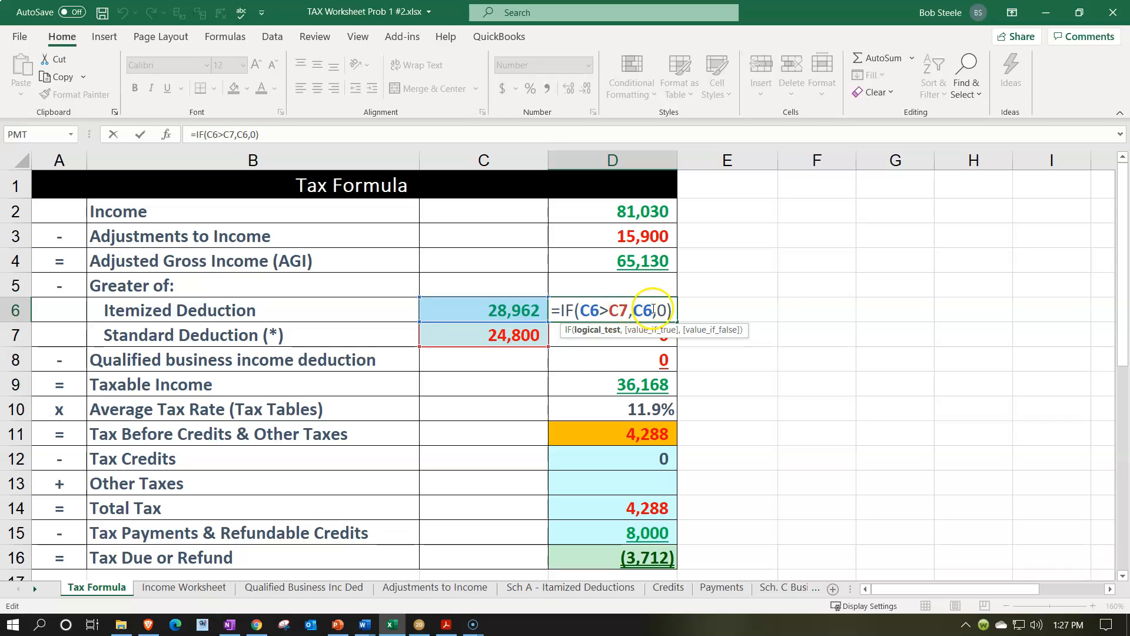
key("Return")
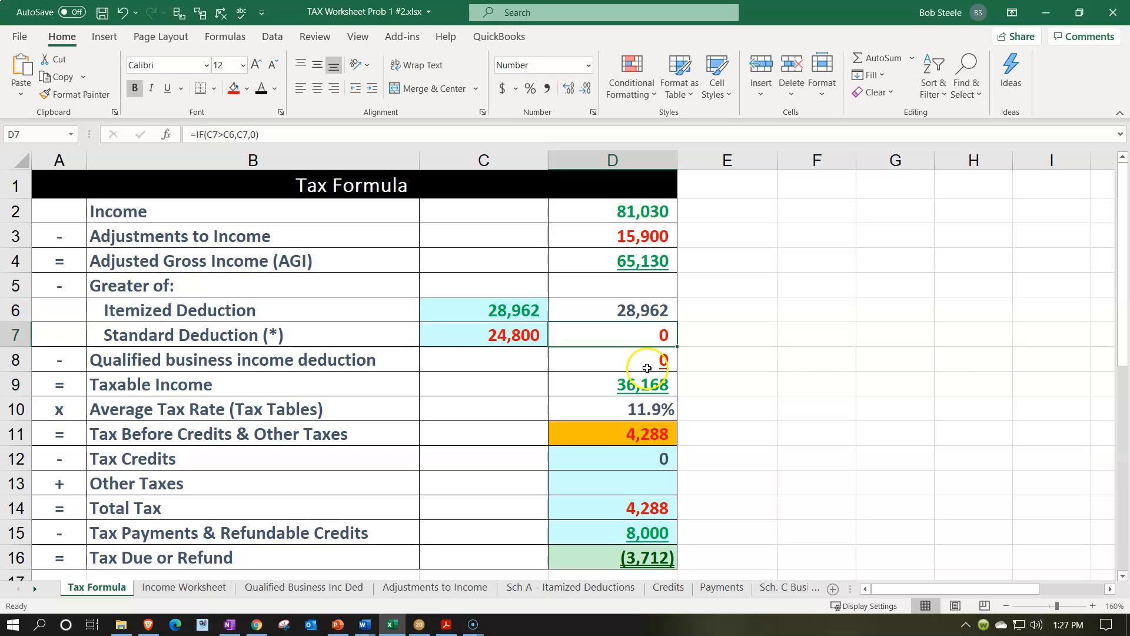
double_click(623, 336)
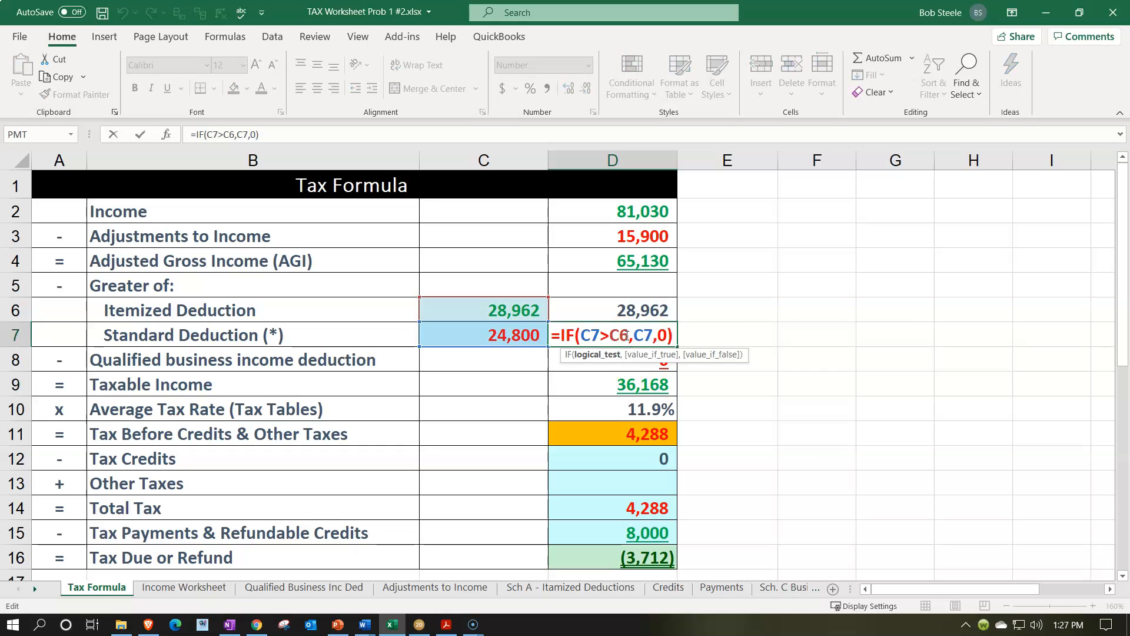
key("Return")
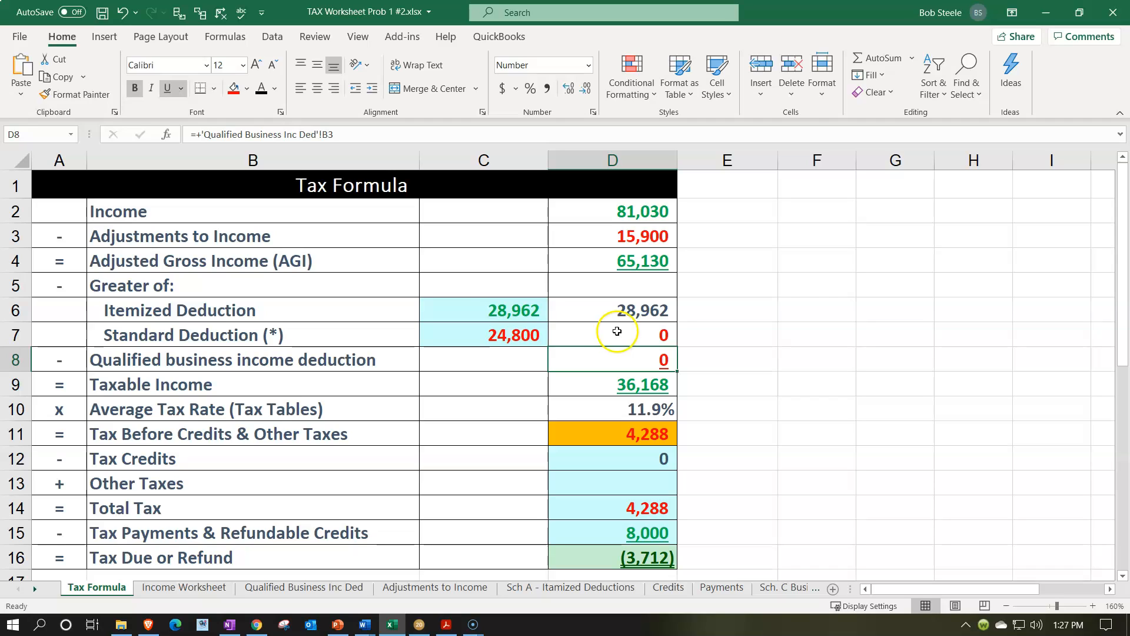
- Clear the charity contribution in C8 of the Adjustments to Income sheet and recheck the adjustments on the Tax Formula sheet
left_click_drag(371, 234, 604, 235)
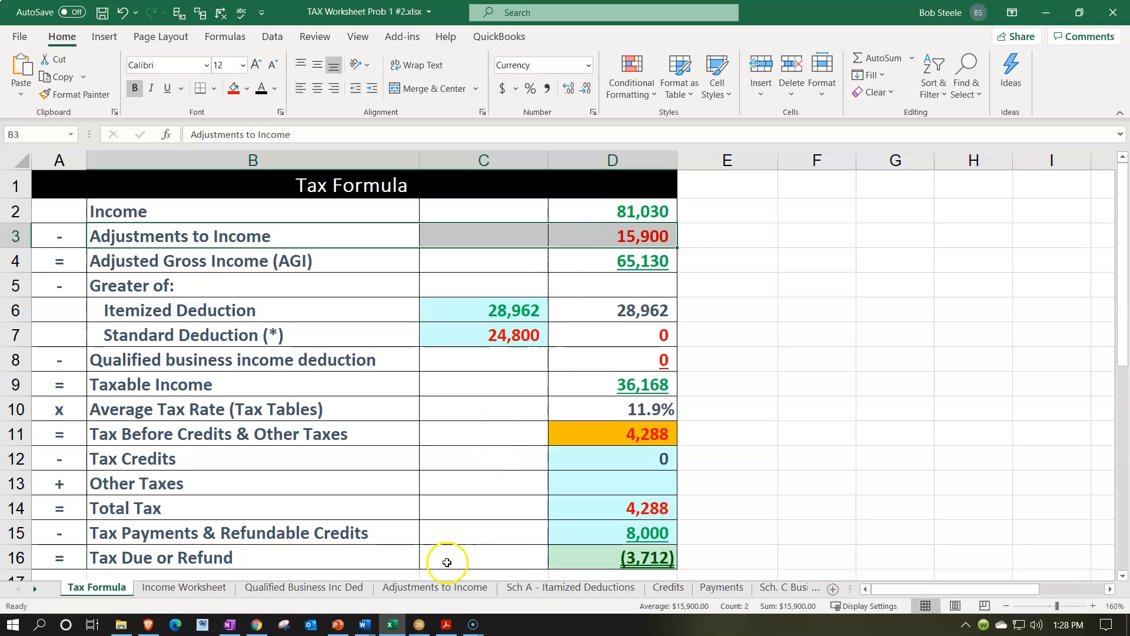
left_click(442, 587)
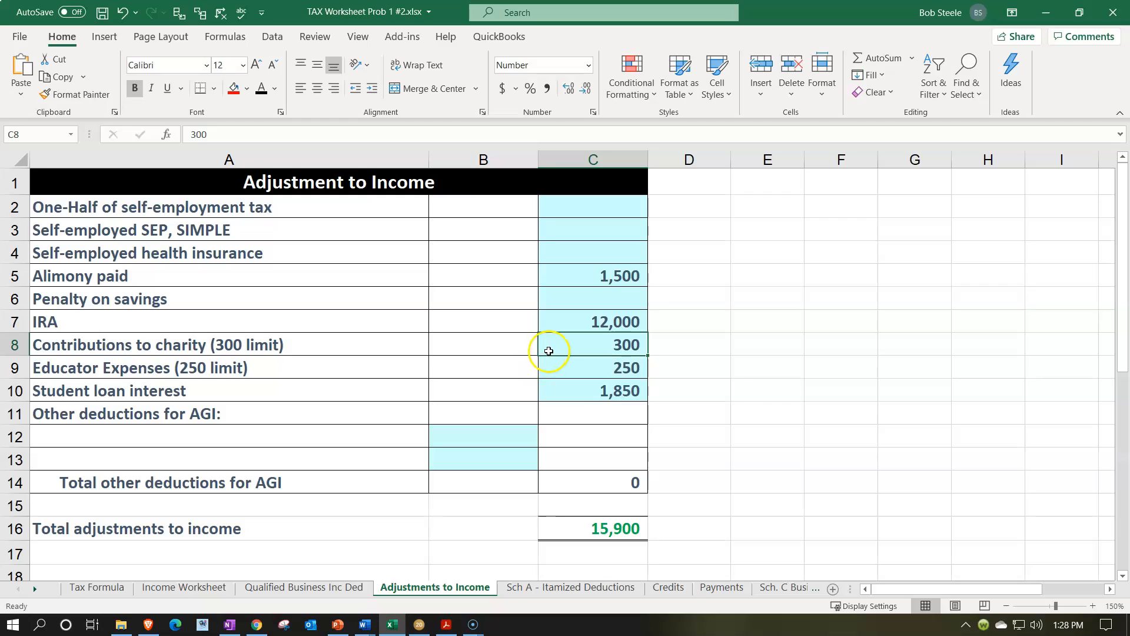
key("Delete")
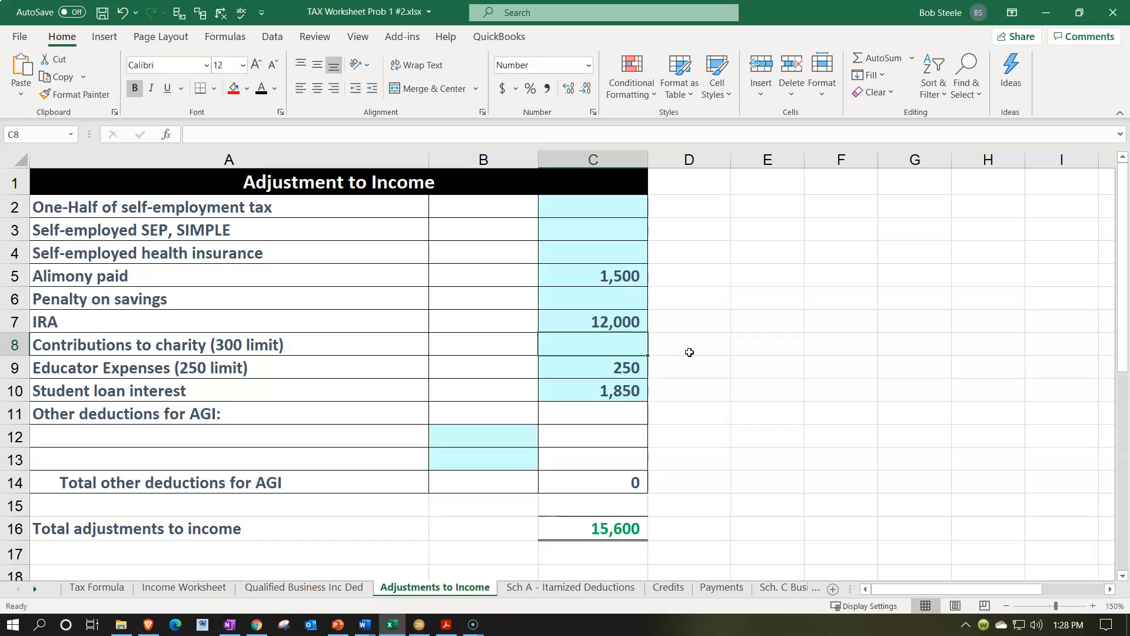
left_click(116, 588)
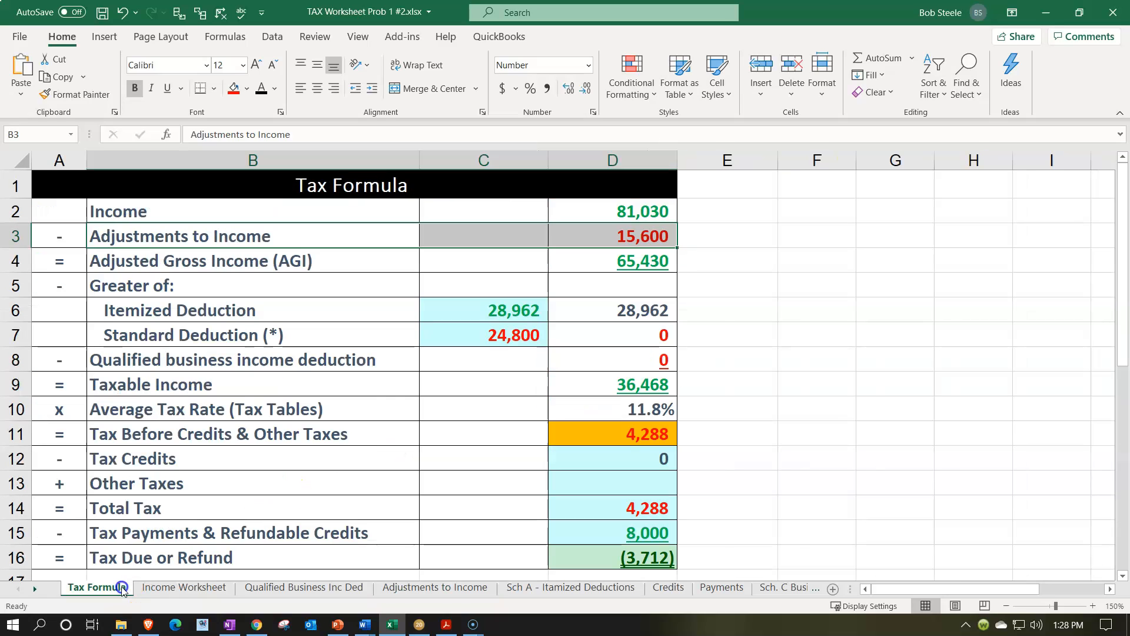
left_click(387, 440)
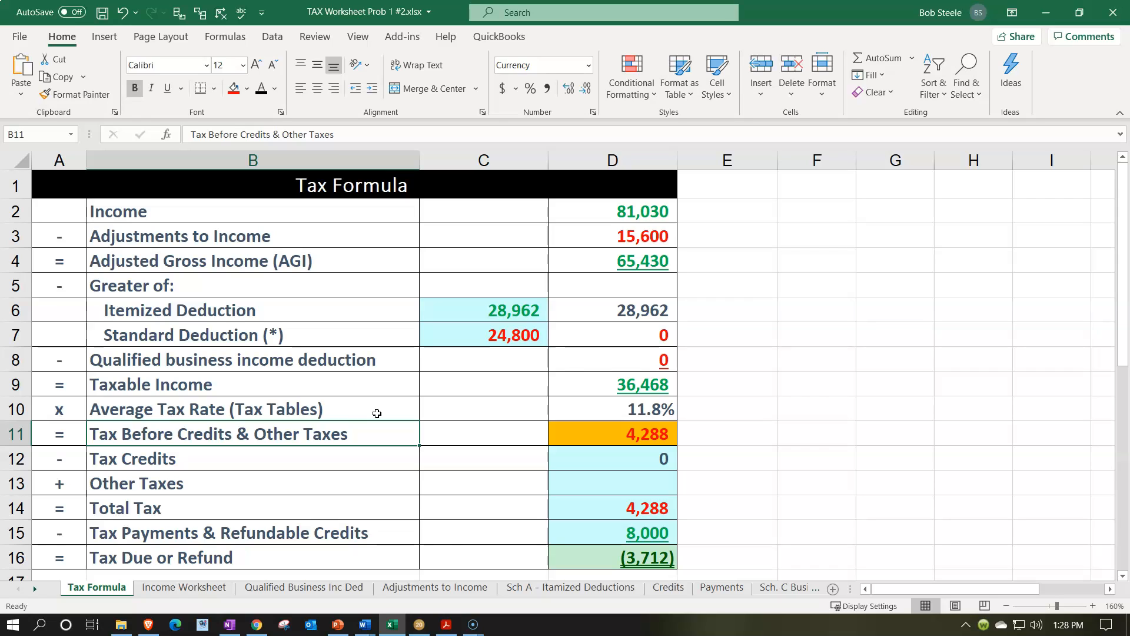
- Compare the Total Itemized Deduction in D52 of the Sch A sheet with line 17 of Schedule A in Lacerte
left_click(532, 588)
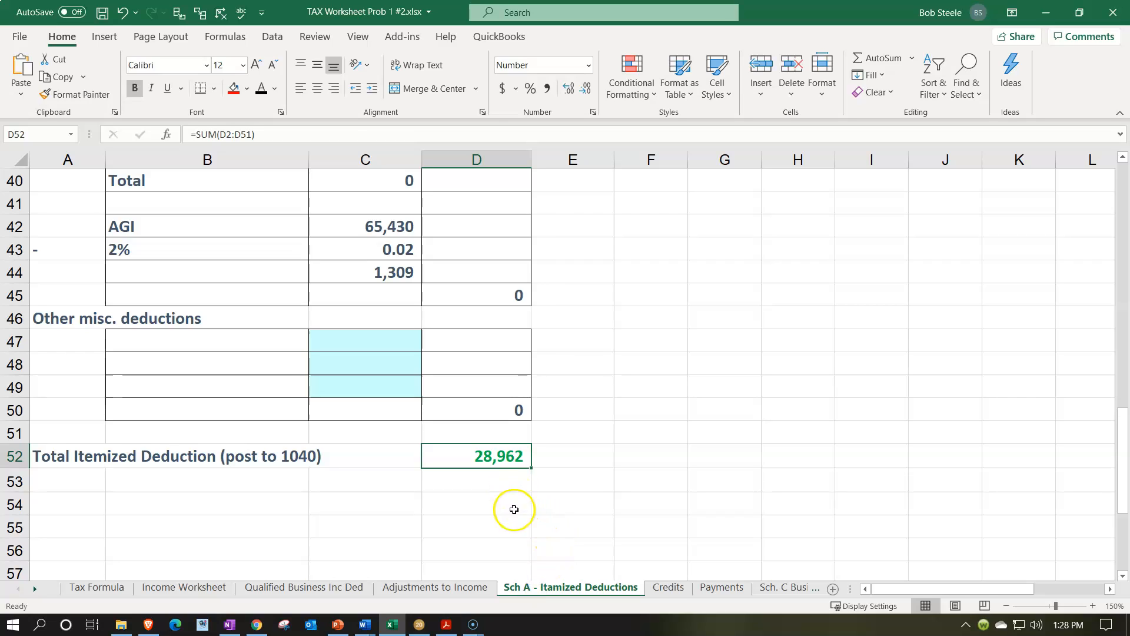
left_click(418, 624)
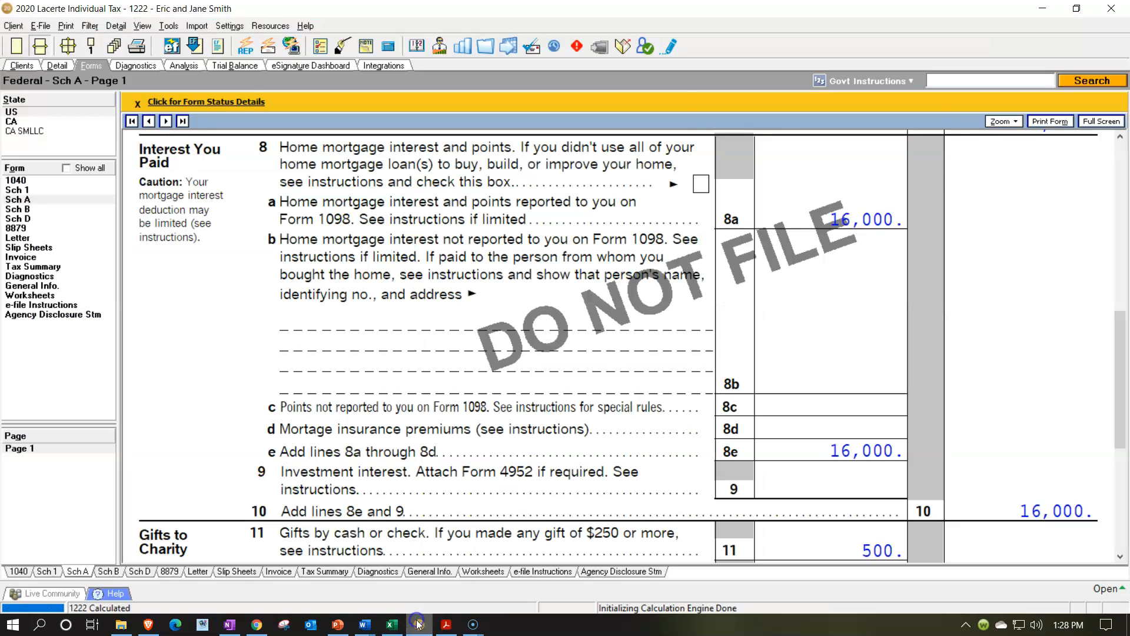
scroll(586, 424, "down", 5)
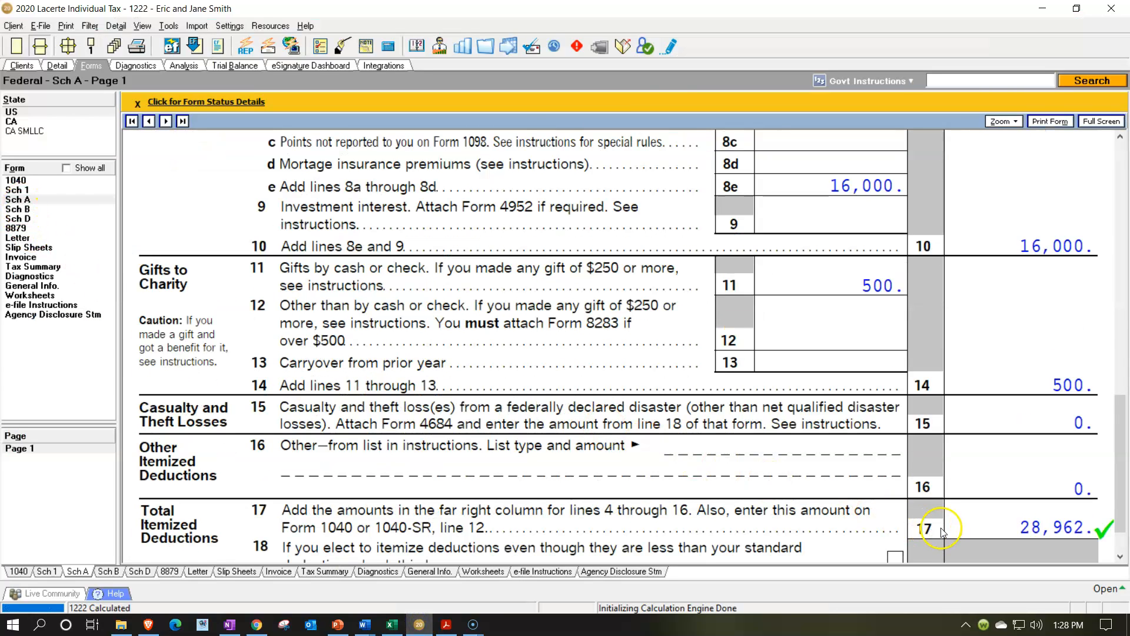
- Compare the AGI in D4 of the Excel Tax Formula sheet with line 11 of Form 1040 in Lacerte, and check-mark line 11
left_click(16, 180)
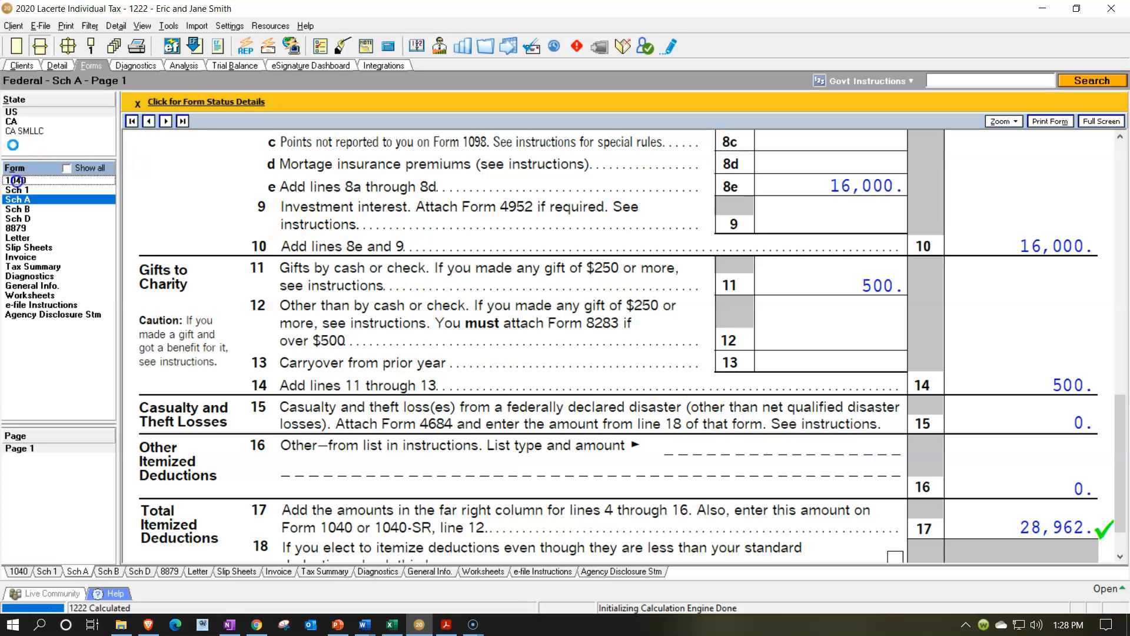
scroll(484, 418, "up", 5)
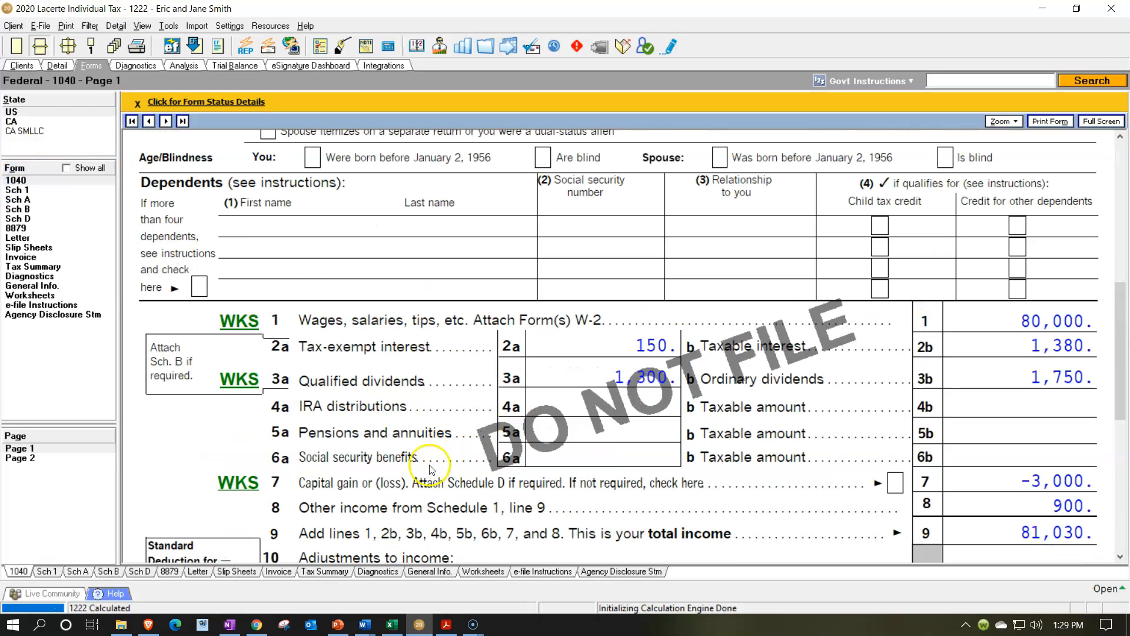
left_click(391, 624)
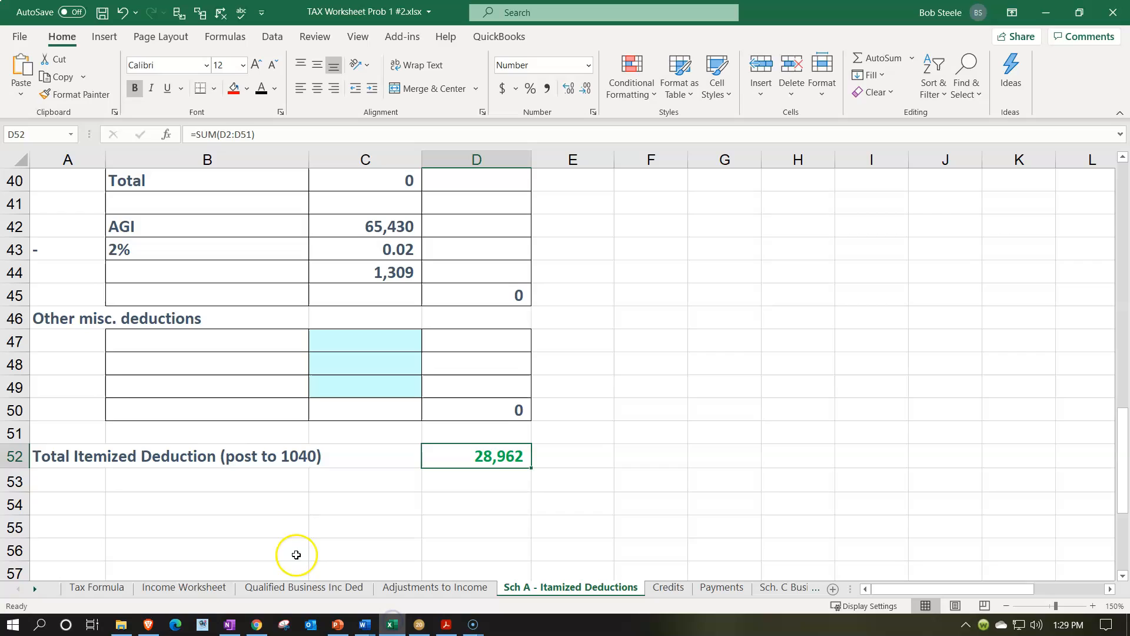
left_click(97, 587)
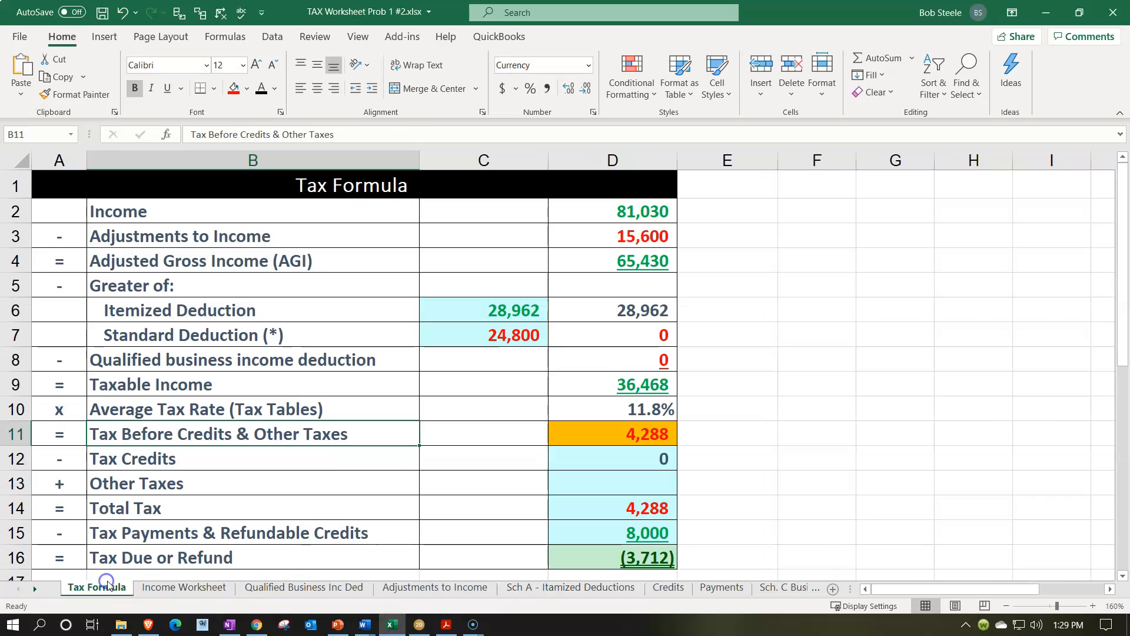
left_click(634, 261)
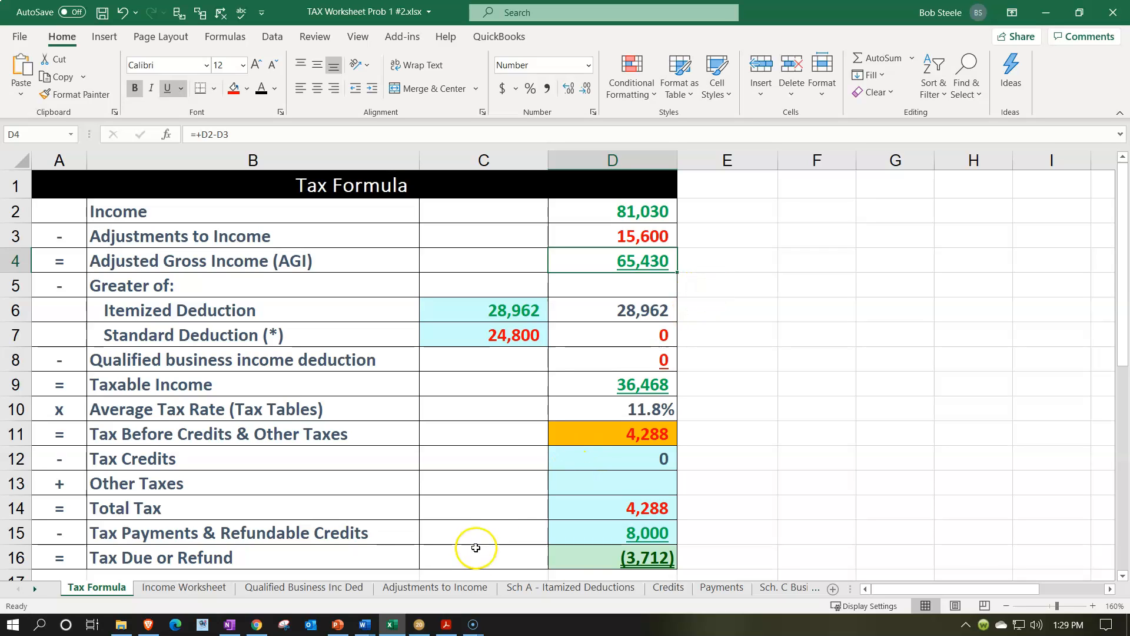
left_click(419, 624)
scroll(761, 446, "down", 3)
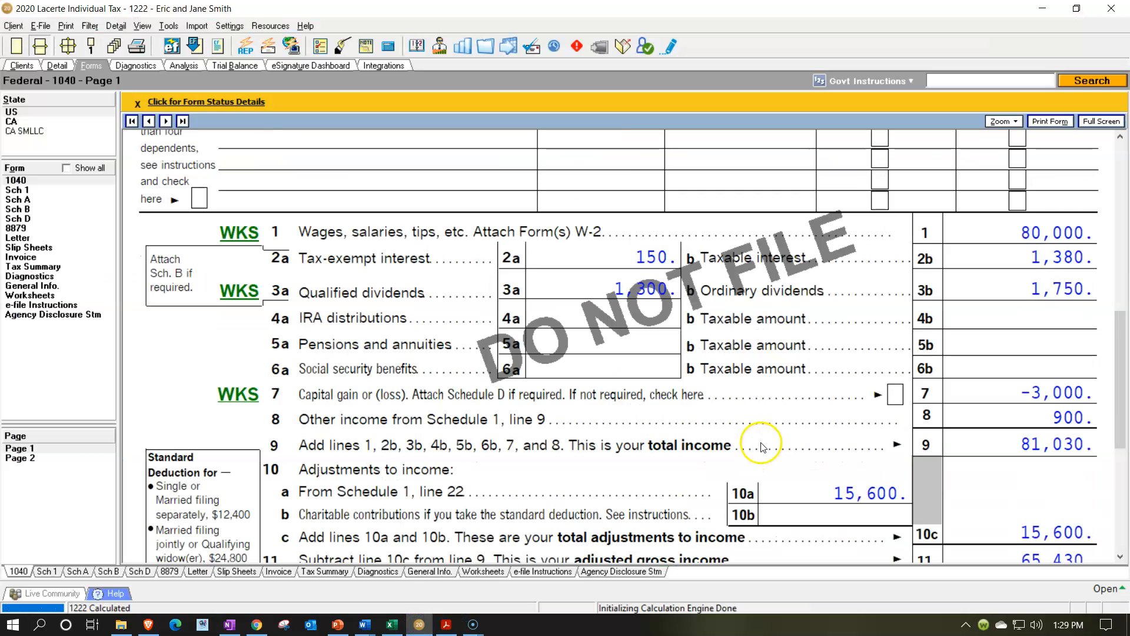
scroll(824, 429, "down", 2)
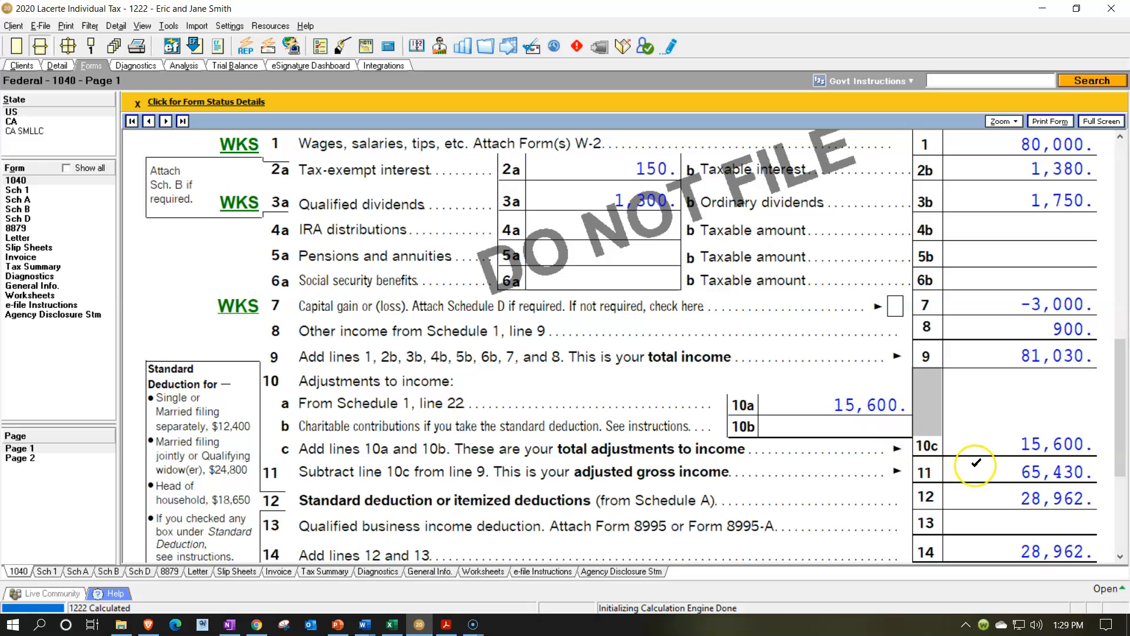
left_click(998, 465)
scroll(959, 424, "down", 2)
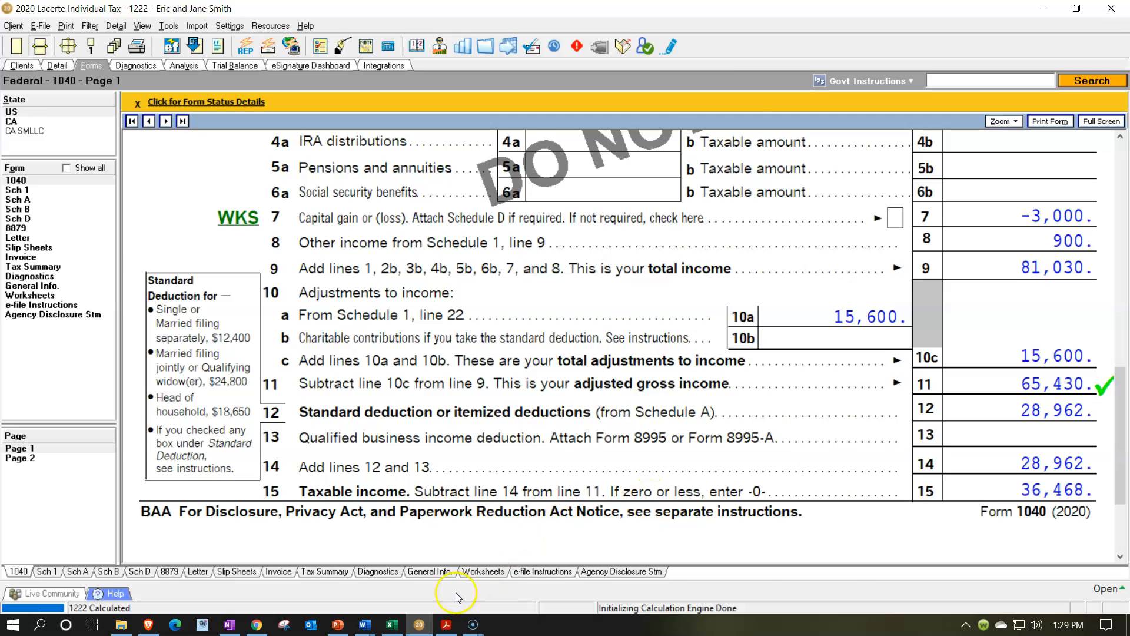
- Return to Excel, review the Taxable Income formula in D9, and clear the Tax Before Credits & Other Taxes amount in D11
left_click(392, 624)
left_click(599, 386)
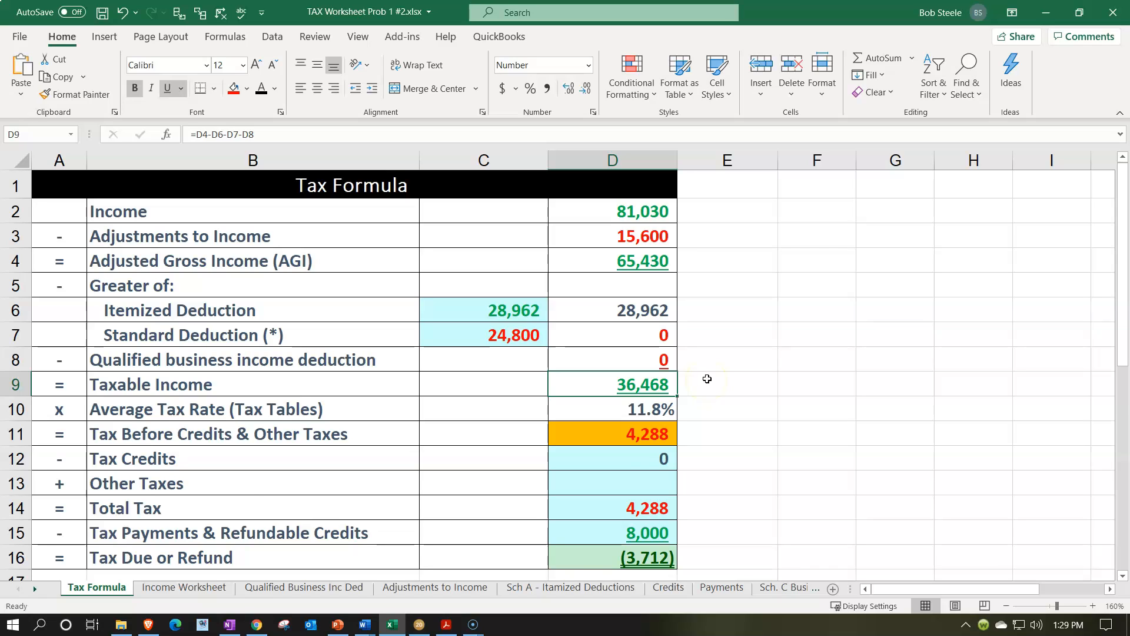
scroll(706, 380, "down", 1)
left_click(641, 354)
key("Delete")
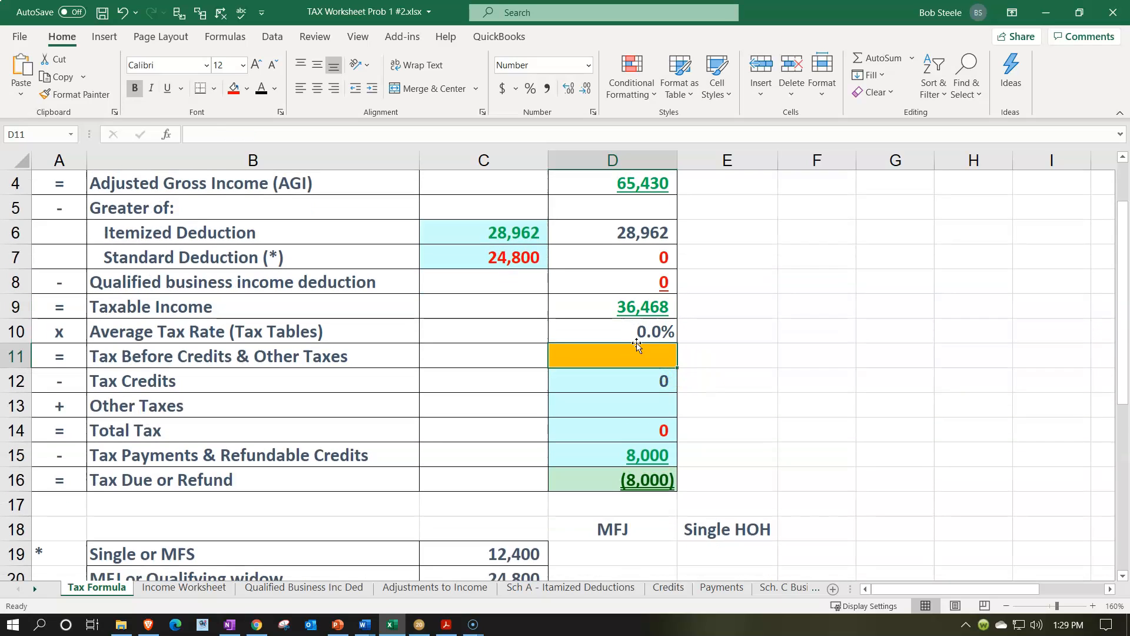
left_click(630, 345)
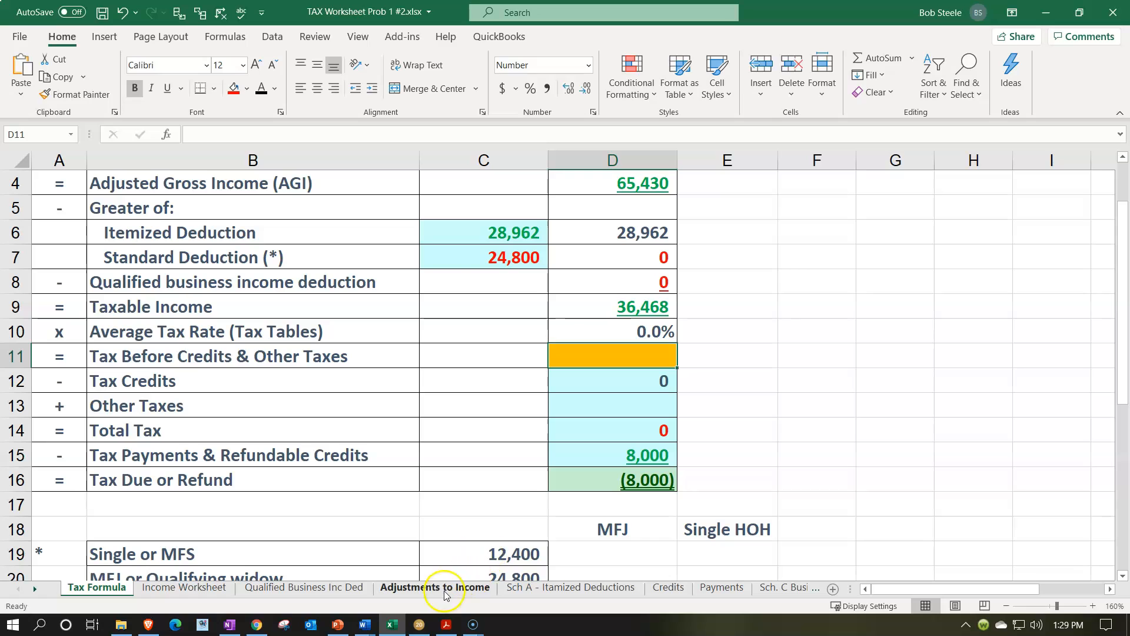
- Switch to Lacerte and look up the tax on line 16 of Form 1040 page 2
left_click(419, 624)
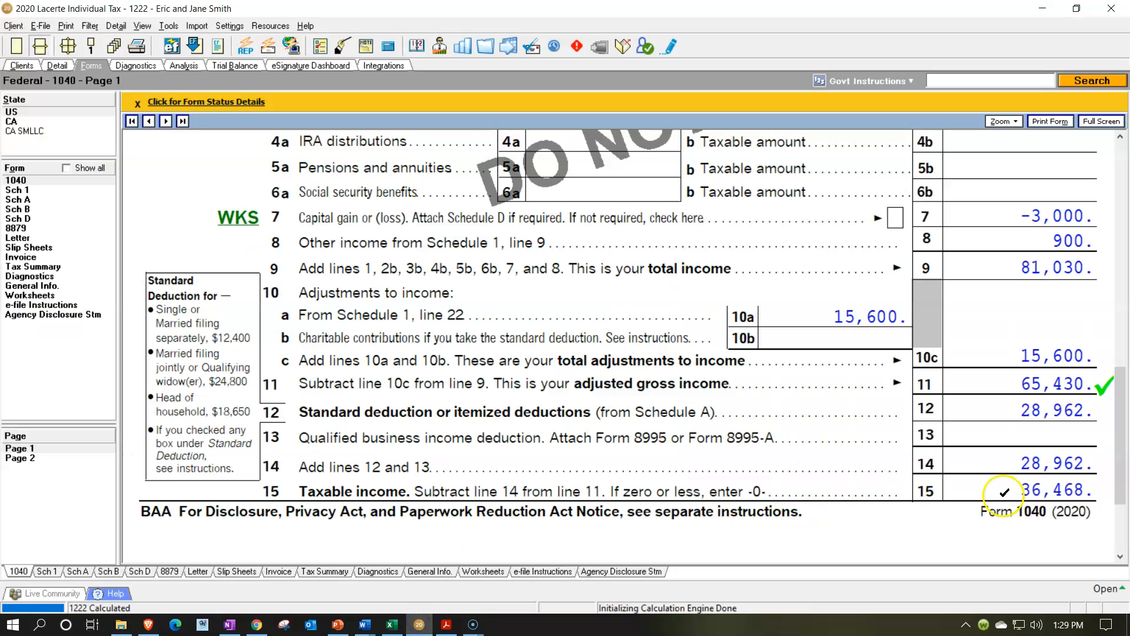
left_click(24, 458)
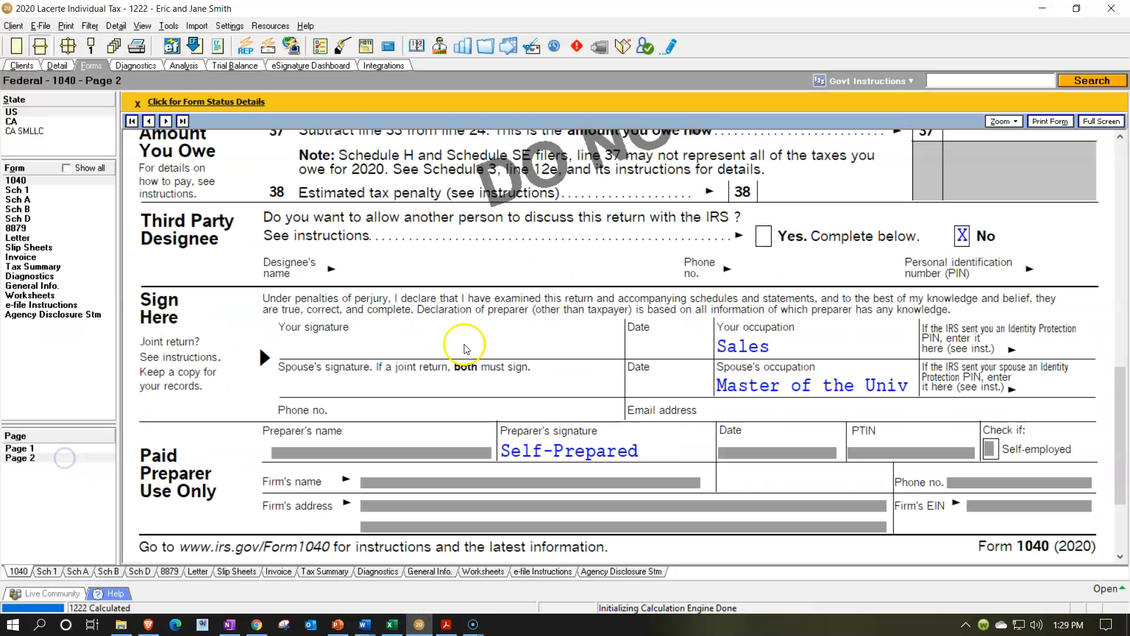
scroll(631, 328, "up", 5)
scroll(631, 333, "up", 6)
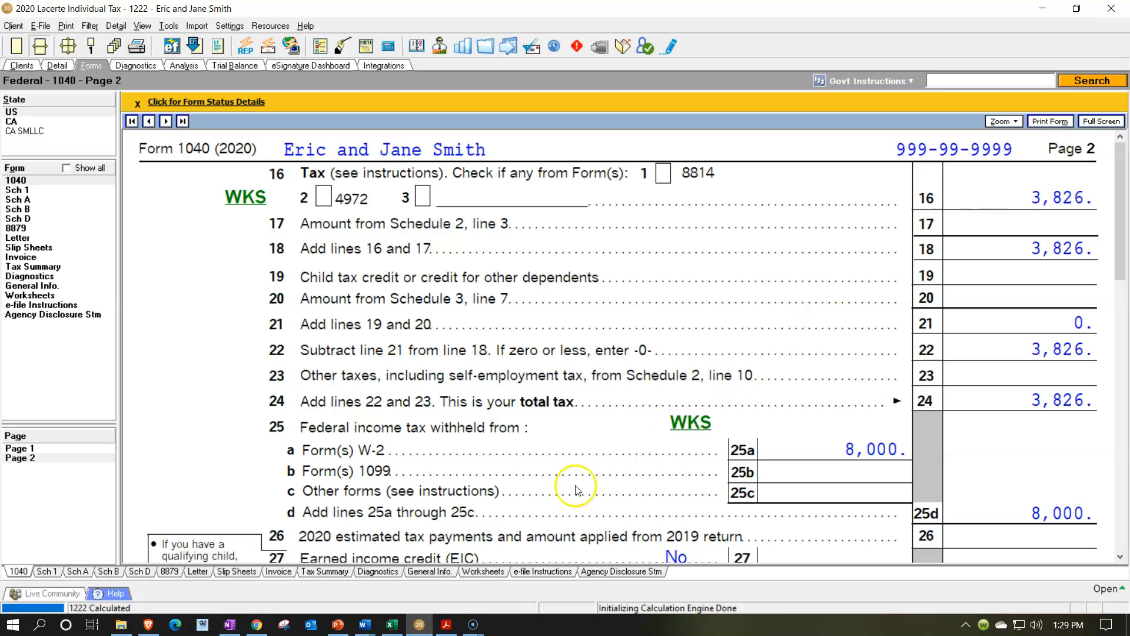
- Enter 3826 as Tax Before Credits & Other Taxes in D11 of the Excel Tax Formula sheet
left_click(392, 624)
left_click(598, 361)
type("3,826")
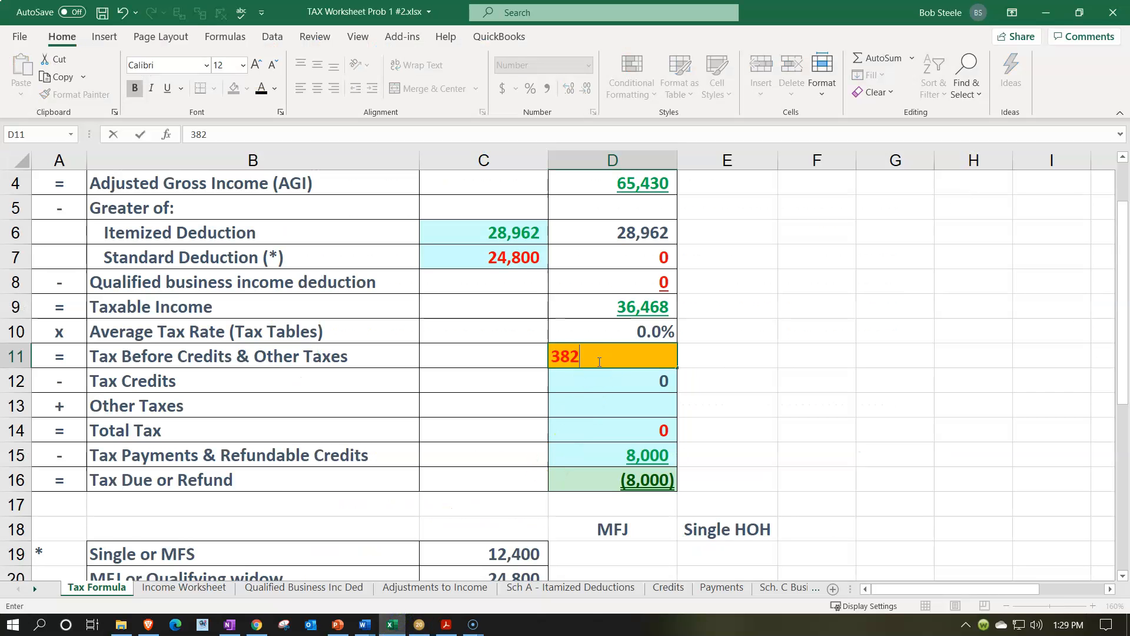
key("Return")
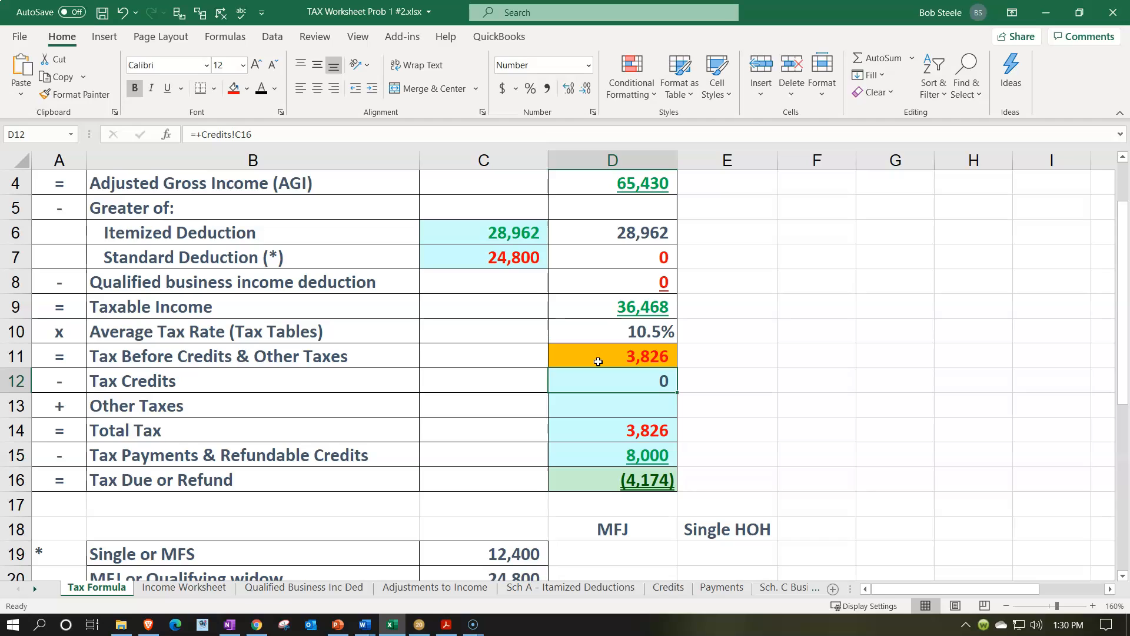
- Compare the tax payments in D15 and the refund in D16 with lines 33 and 34 of Form 1040 in Lacerte
left_click(598, 362)
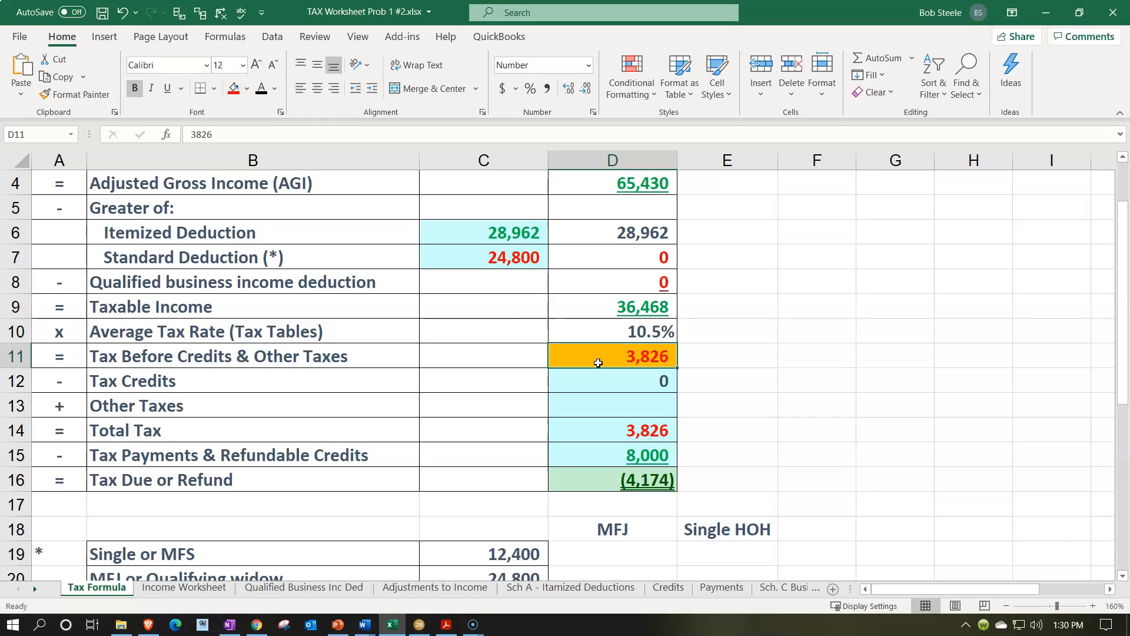
scroll(598, 363, "down", 1)
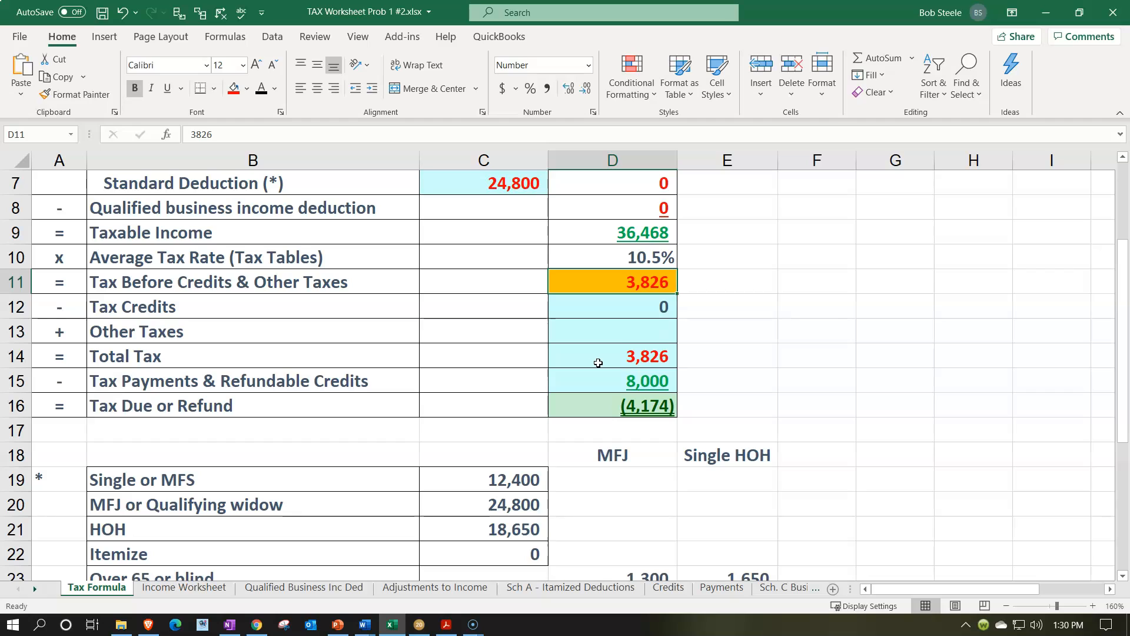
left_click(589, 383)
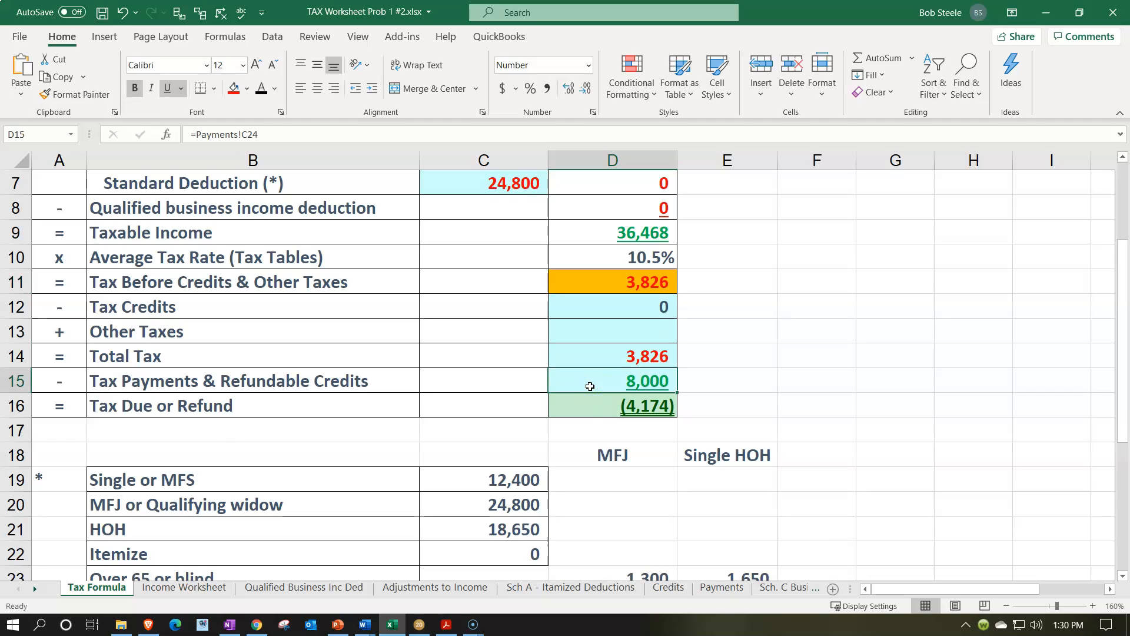
left_click(586, 404)
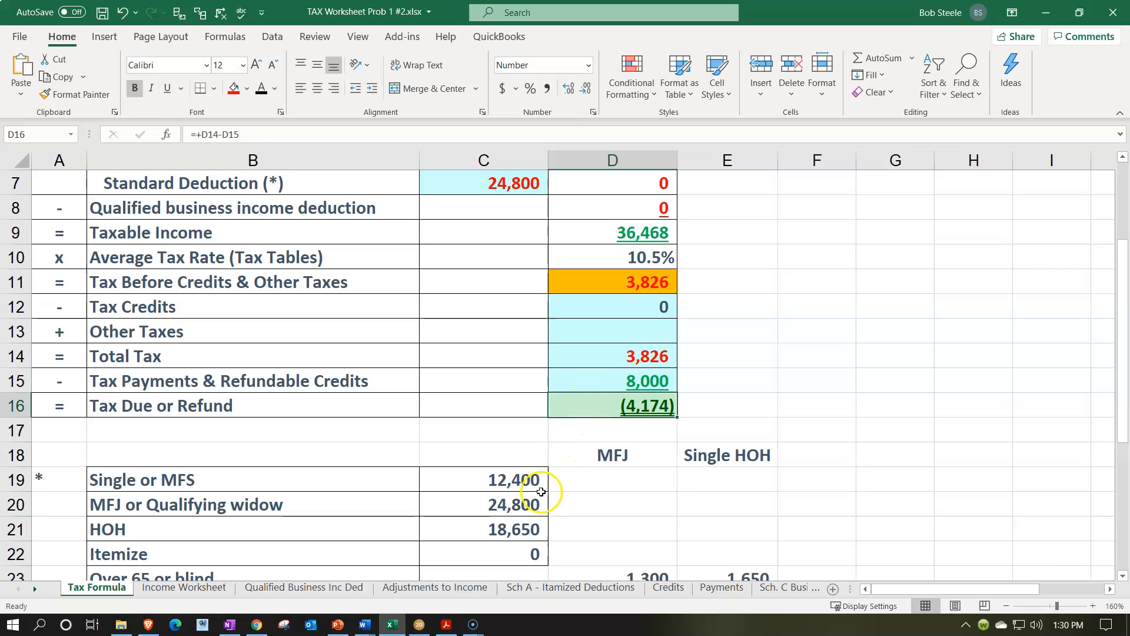
left_click(419, 624)
scroll(1030, 447, "down", 5)
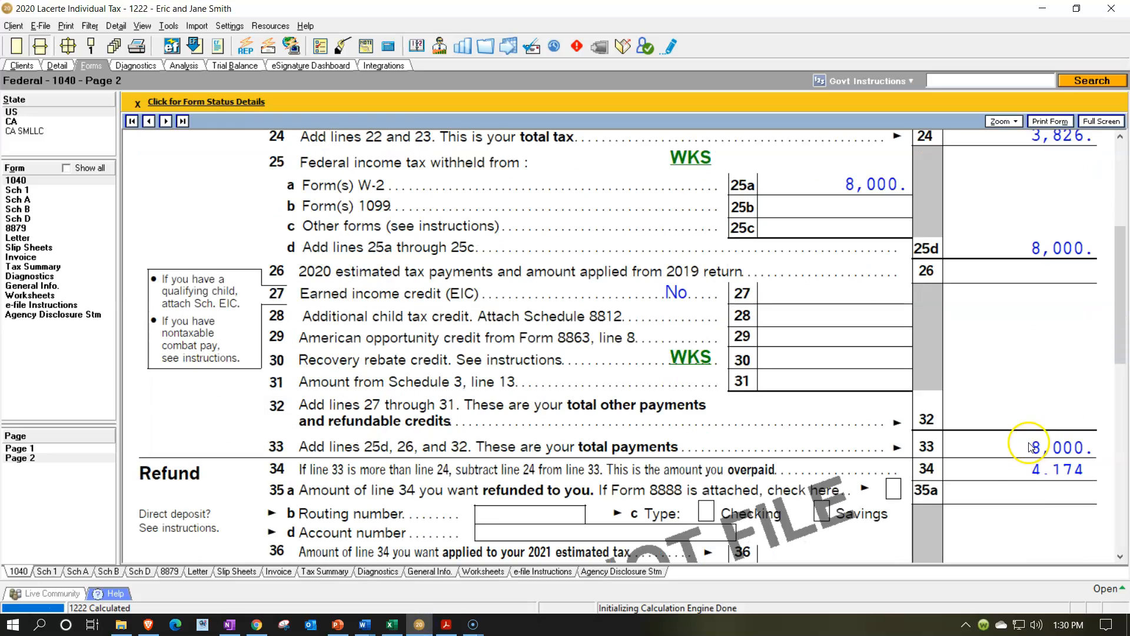